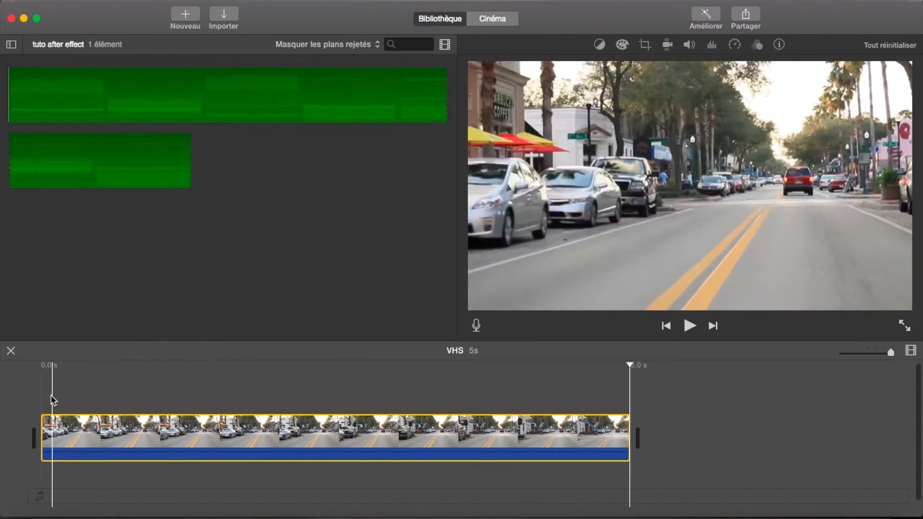
Step: Play the street clip from the beginning of the timeline to review the footage
{"action": "key", "text": "space"}
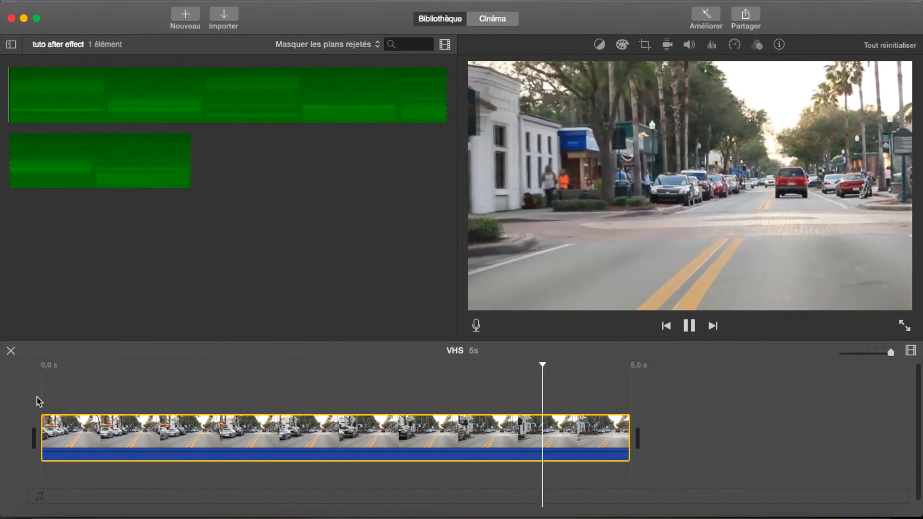
{"action": "key", "text": "space"}
{"action": "key", "text": "space"}
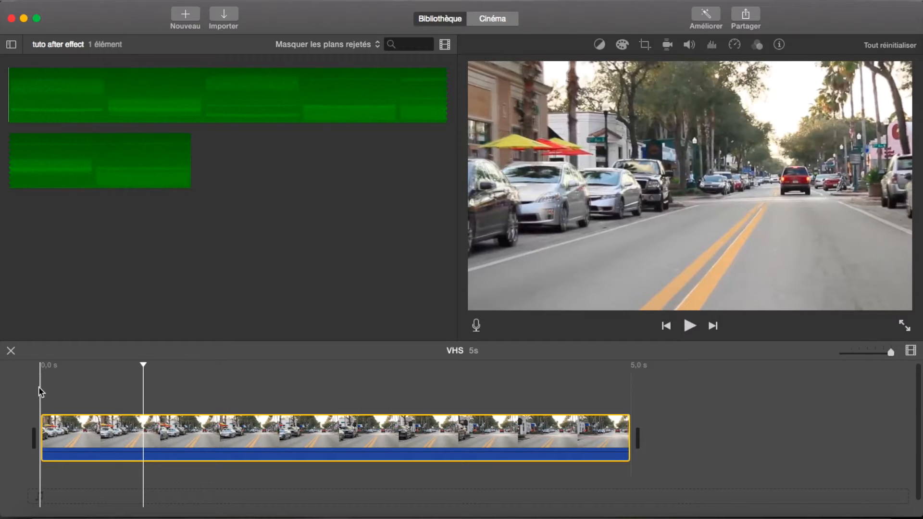
Step: Play the green VHS noise clip in the library from its start to preview it
{"action": "left_click", "coordinate": [6, 94]}
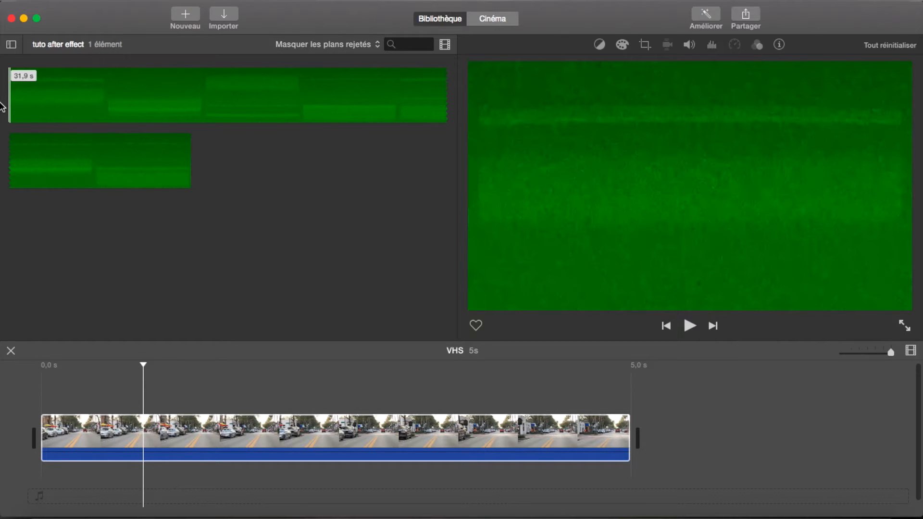
{"action": "key", "text": "space"}
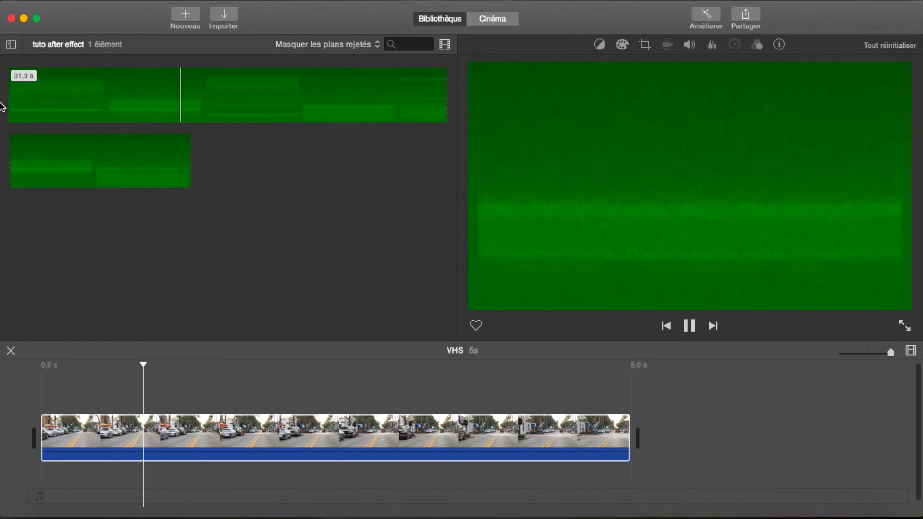
{"action": "key", "text": "space"}
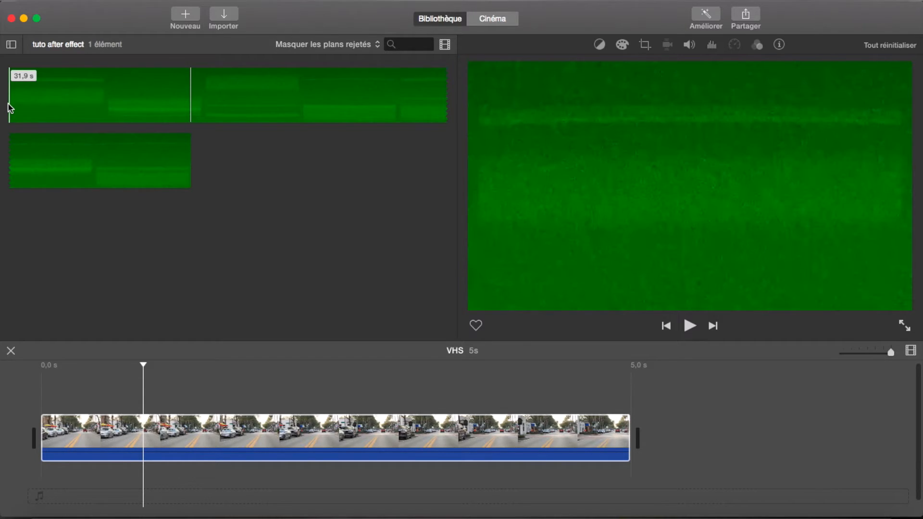
Step: Place the first 6.5 s of the green noise clip above the street clip and set its overlay mode to Écran vert/bleu
{"action": "left_click", "coordinate": [115, 444]}
{"action": "left_click_drag", "start_coordinate": [9, 94], "coordinate": [135, 96]}
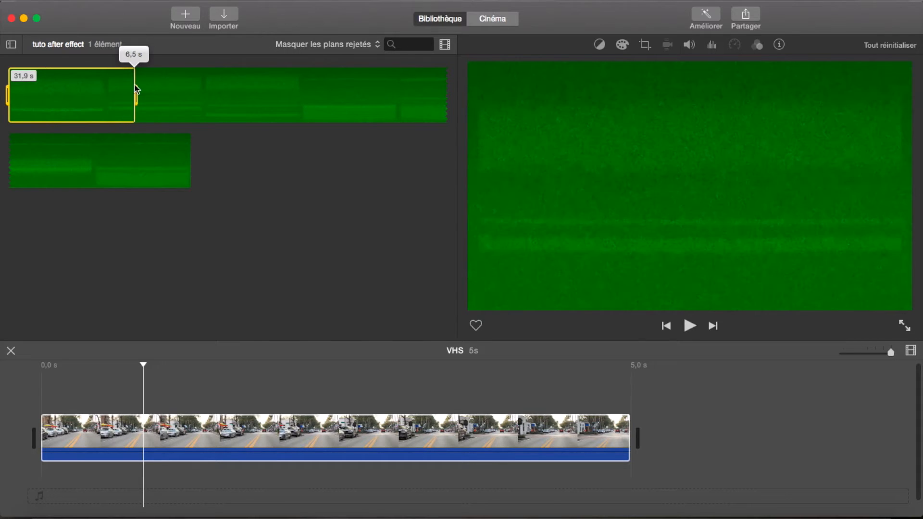
{"action": "left_click_drag", "start_coordinate": [68, 81], "coordinate": [37, 390]}
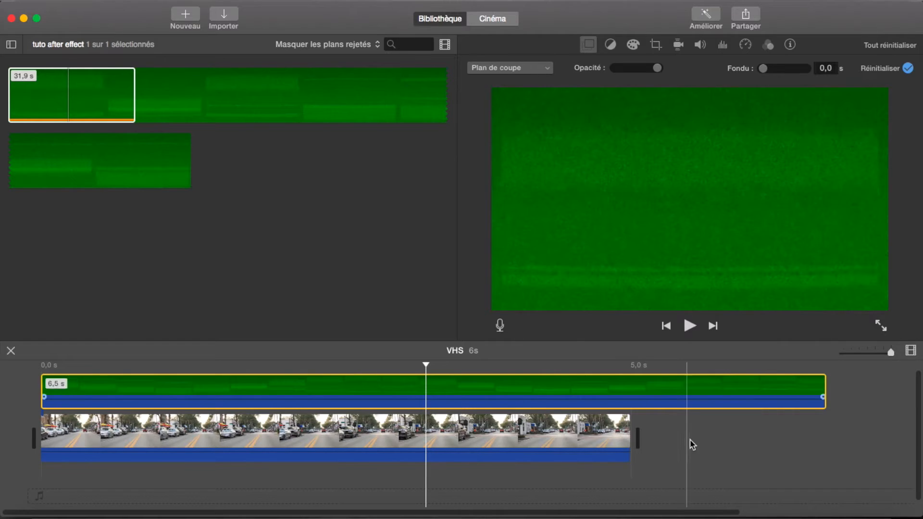
{"action": "left_click", "coordinate": [535, 70]}
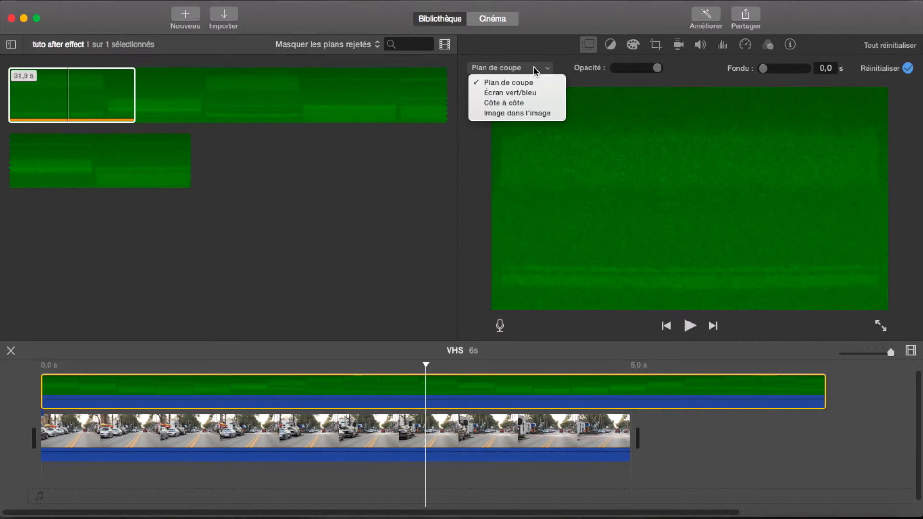
{"action": "left_click", "coordinate": [532, 93]}
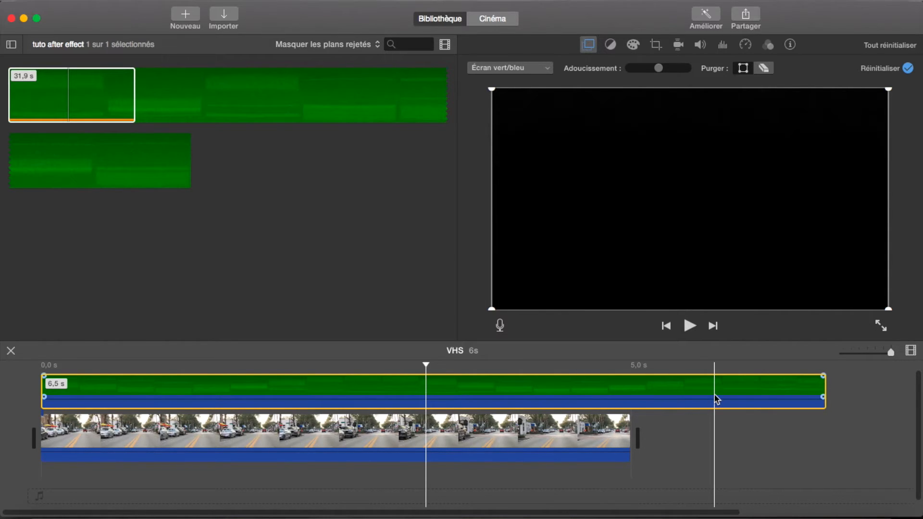
Step: Raise the noise overlay's highlights, contrast and brightness, and reduce its saturation
{"action": "left_click", "coordinate": [715, 399]}
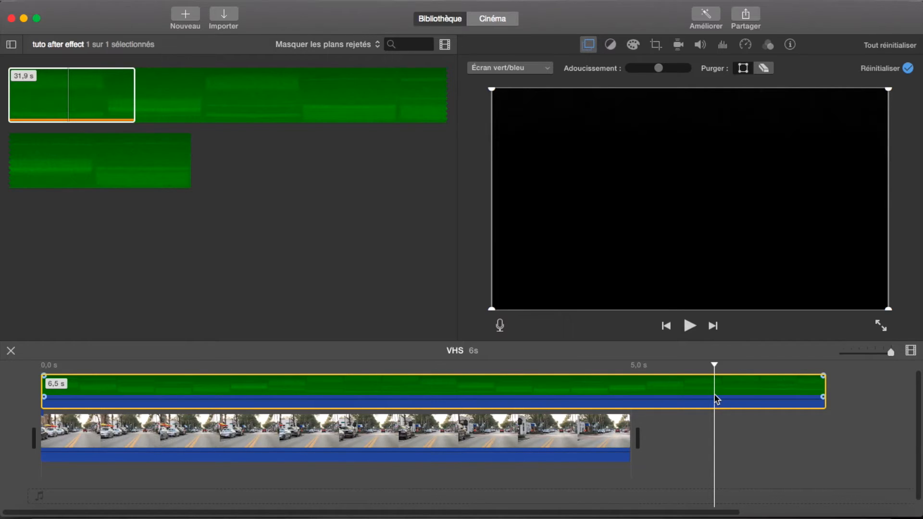
{"action": "left_click", "coordinate": [633, 45]}
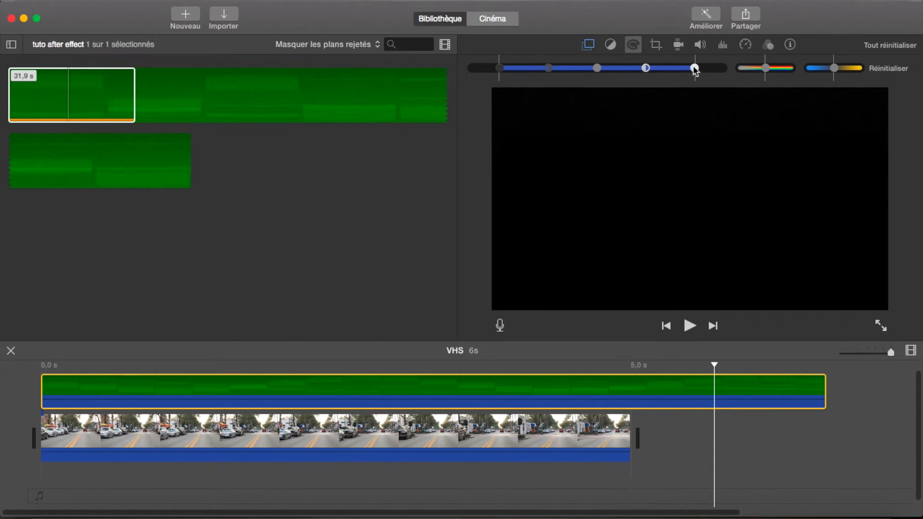
{"action": "left_click_drag", "start_coordinate": [695, 69], "coordinate": [674, 68]}
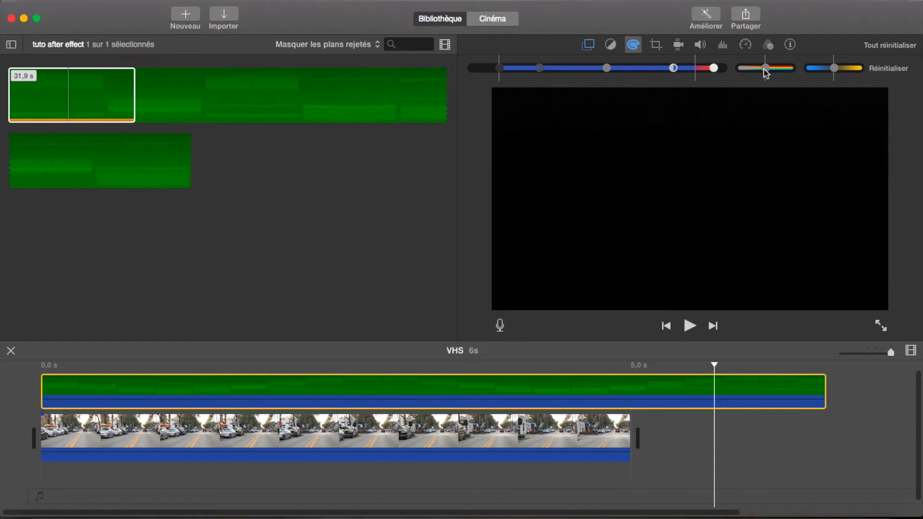
{"action": "mouse_move", "coordinate": [768, 69]}
{"action": "left_mouse_down"}
{"action": "mouse_move", "coordinate": [746, 71]}
{"action": "mouse_move", "coordinate": [754, 77]}
{"action": "left_mouse_up"}
{"action": "left_click_drag", "start_coordinate": [607, 69], "coordinate": [631, 70]}
{"action": "left_click_drag", "start_coordinate": [836, 72], "coordinate": [826, 73]}
Step: Apply the Grain de film video effect to the noise overlay
{"action": "left_click", "coordinate": [767, 45]}
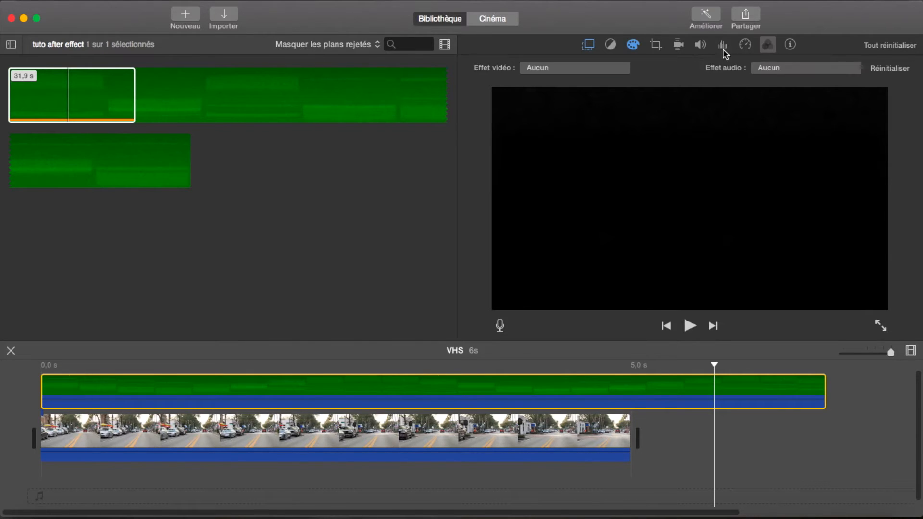
{"action": "left_click", "coordinate": [613, 70]}
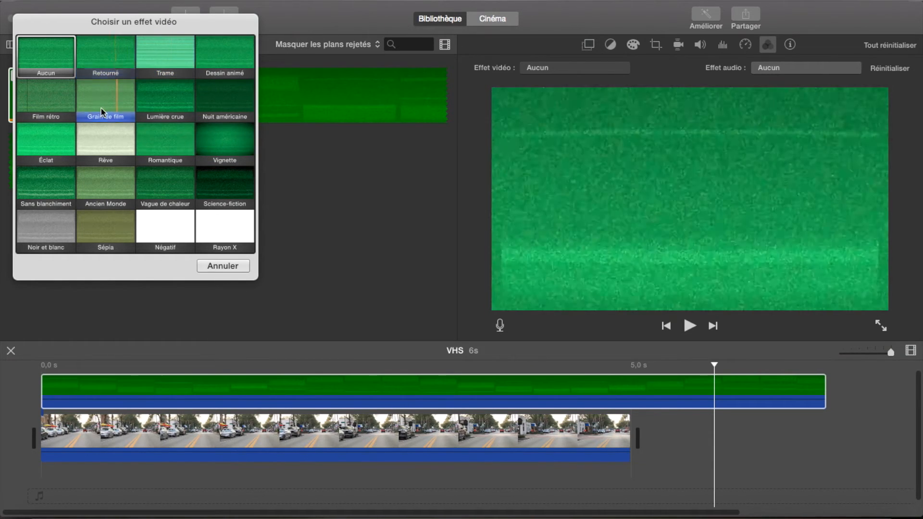
{"action": "left_click", "coordinate": [103, 99]}
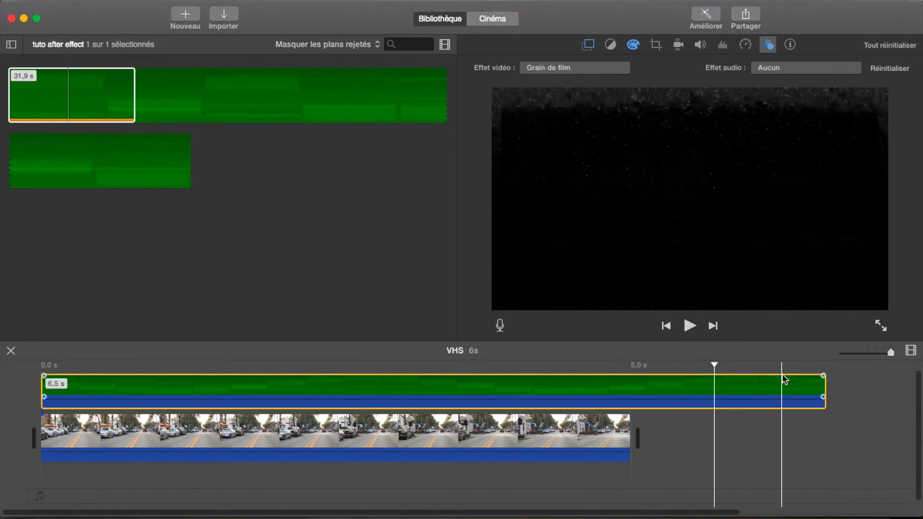
Step: Set the noise overlay's crop style to Recadrer pour remplir and rotate it 180°
{"action": "left_click", "coordinate": [717, 387]}
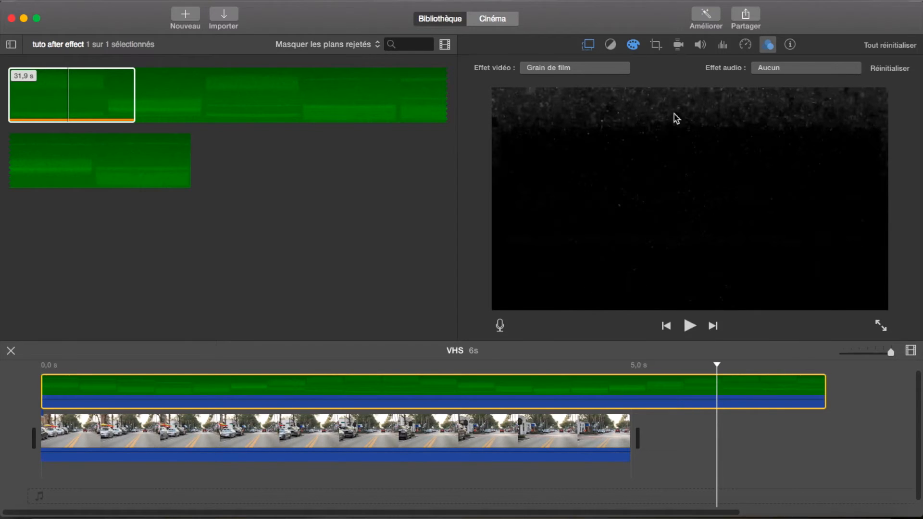
{"action": "left_click", "coordinate": [657, 45]}
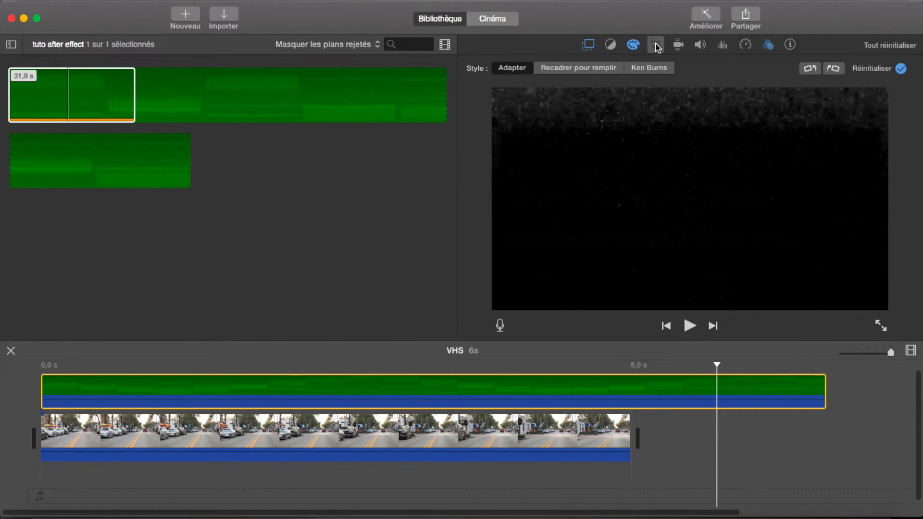
{"action": "left_click", "coordinate": [596, 68]}
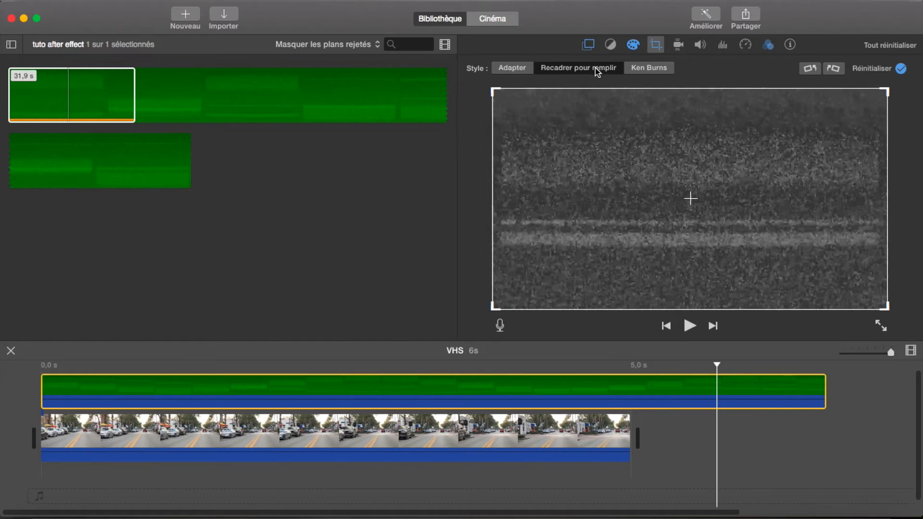
{"action": "left_click", "coordinate": [834, 69]}
{"action": "left_click", "coordinate": [833, 69]}
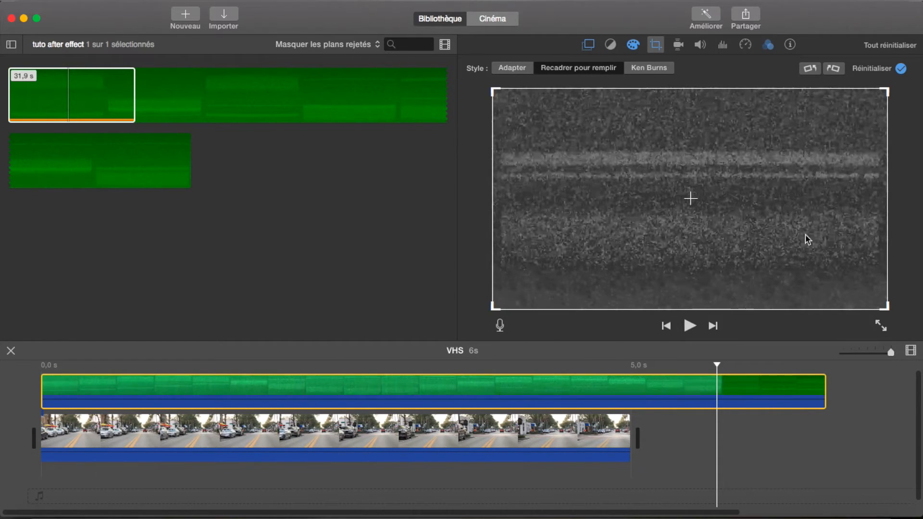
Step: Restore the overlay's saturation to neutral and lower its highlights, brightness and contrast until the street footage shows clearly through the noise
{"action": "left_click", "coordinate": [762, 431]}
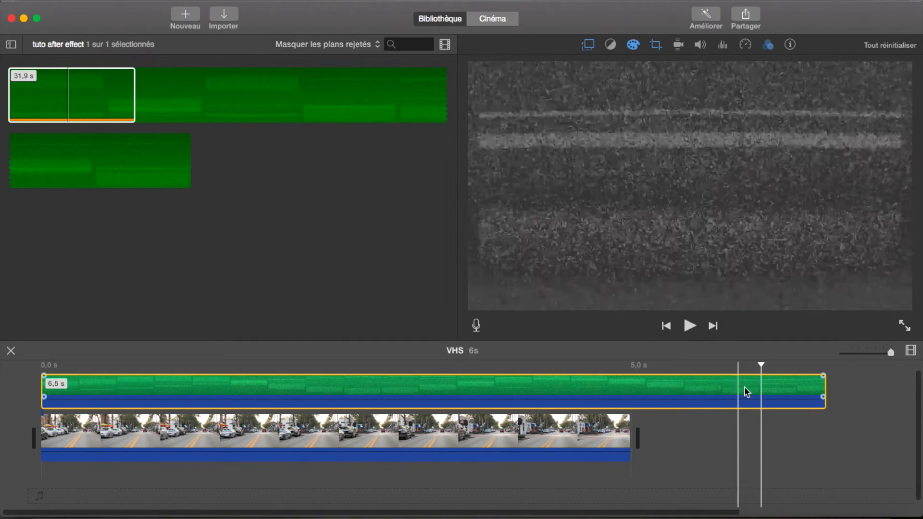
{"action": "left_click", "coordinate": [597, 383]}
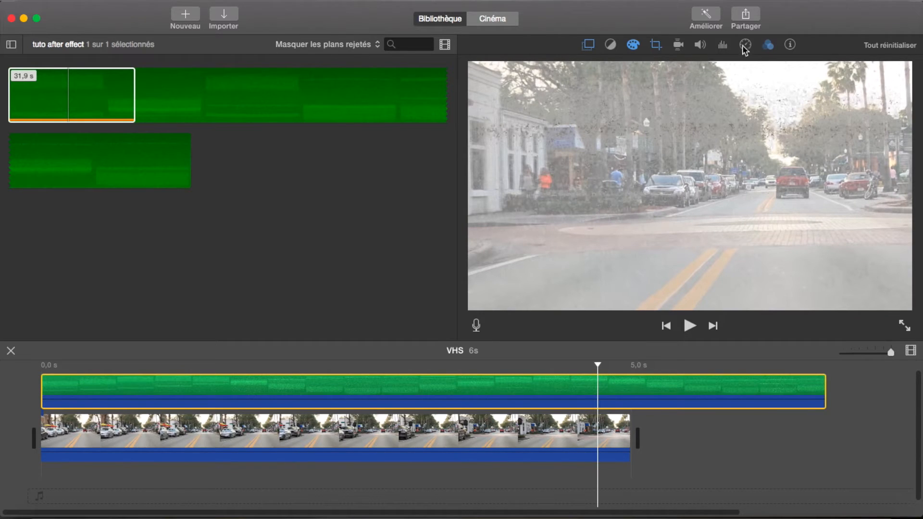
{"action": "left_click", "coordinate": [633, 46]}
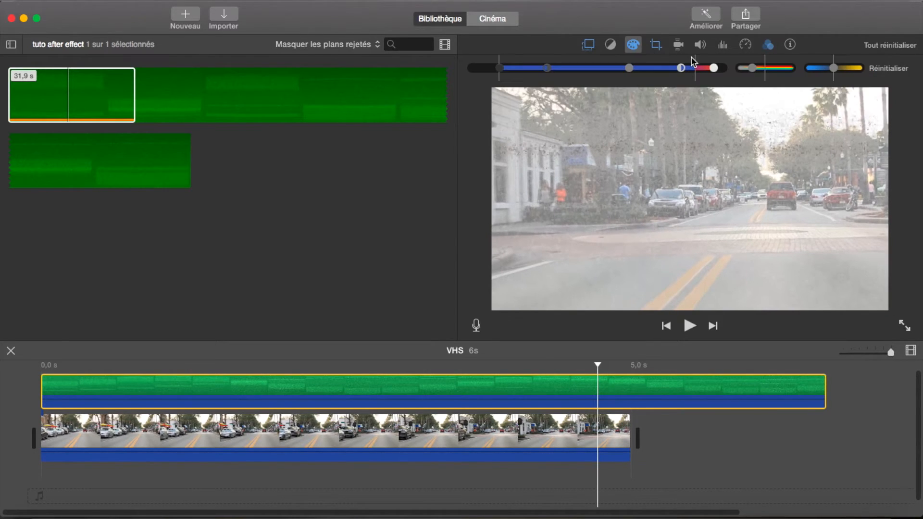
{"action": "left_click_drag", "start_coordinate": [753, 68], "coordinate": [765, 70]}
{"action": "left_click_drag", "start_coordinate": [624, 72], "coordinate": [618, 72]}
{"action": "left_click_drag", "start_coordinate": [679, 71], "coordinate": [651, 72]}
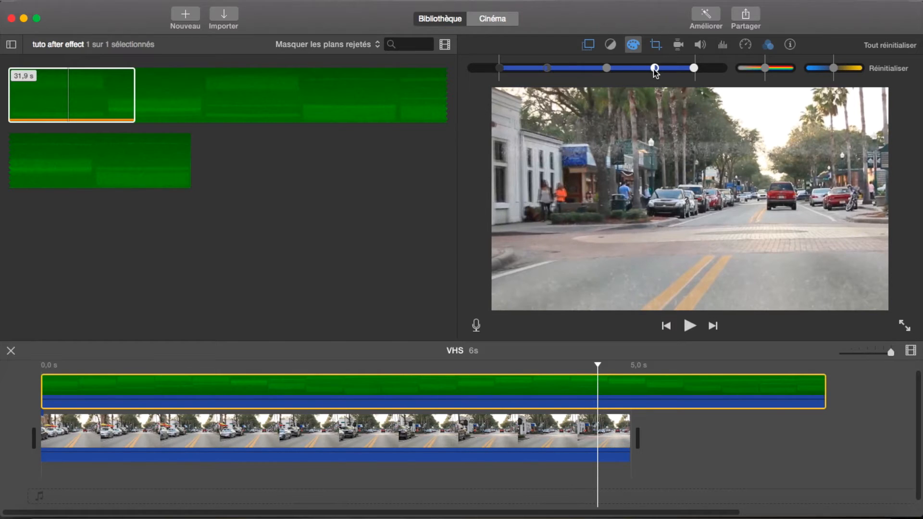
{"action": "mouse_move", "coordinate": [767, 71]}
{"action": "left_mouse_down"}
{"action": "mouse_move", "coordinate": [756, 70]}
{"action": "mouse_move", "coordinate": [768, 71]}
{"action": "left_mouse_up"}
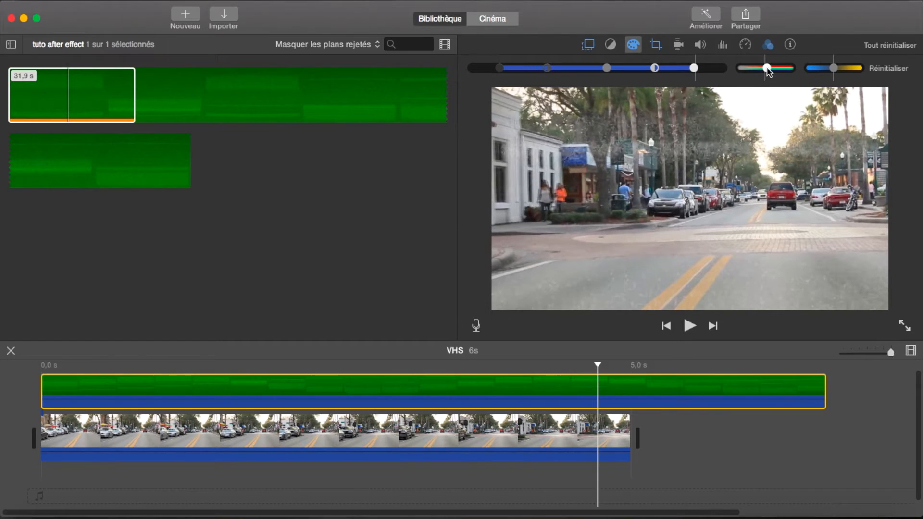
Step: Play the street clip with the noise overlay from the start to check the effect
{"action": "left_click", "coordinate": [719, 481]}
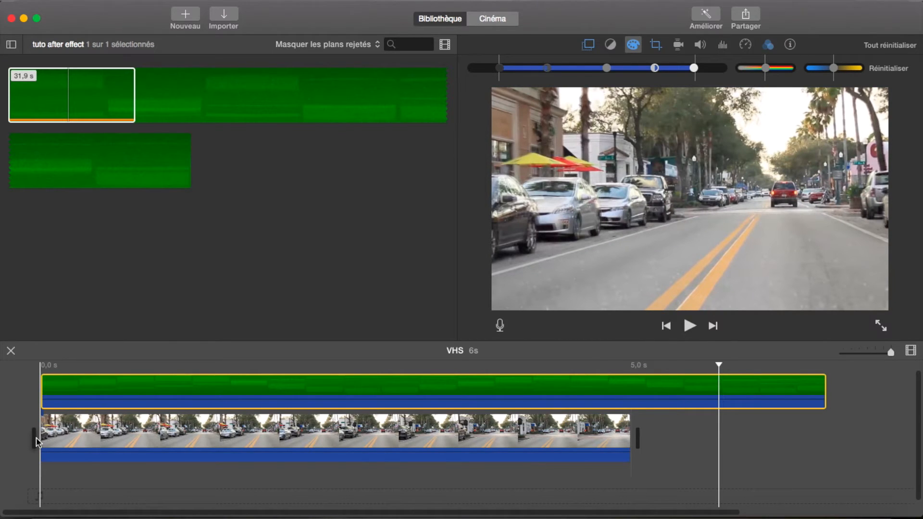
{"action": "key", "text": "space"}
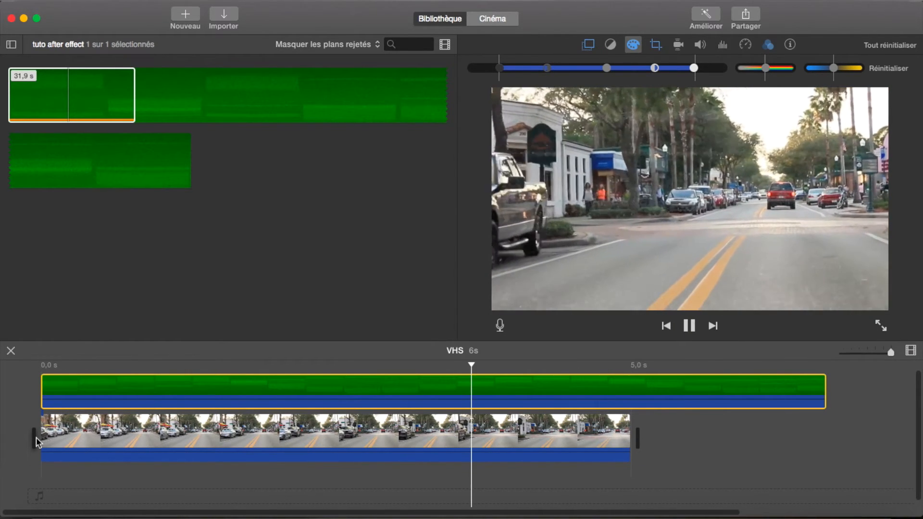
{"action": "key", "text": "space"}
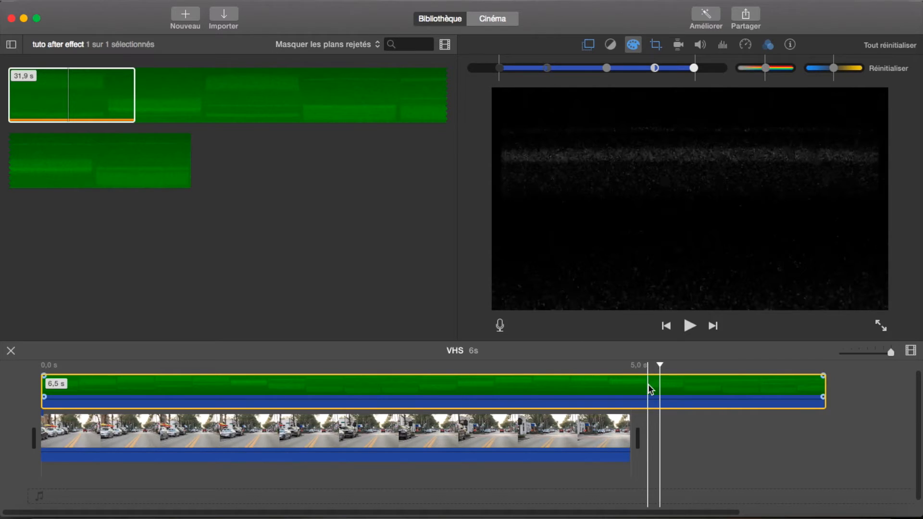
Step: Split the noise overlay at the end of the street clip and delete the excess, leaving a 5.0 s overlay
{"action": "left_click", "coordinate": [653, 416]}
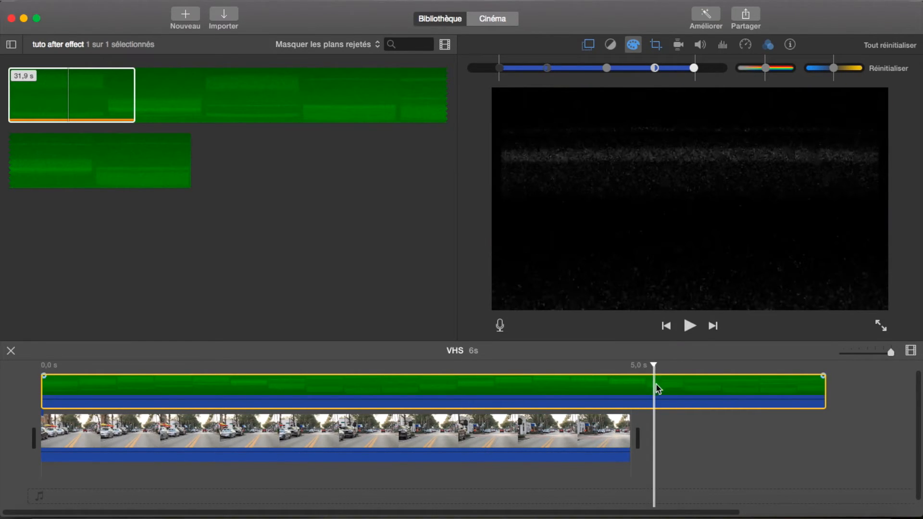
{"action": "left_click", "coordinate": [641, 385]}
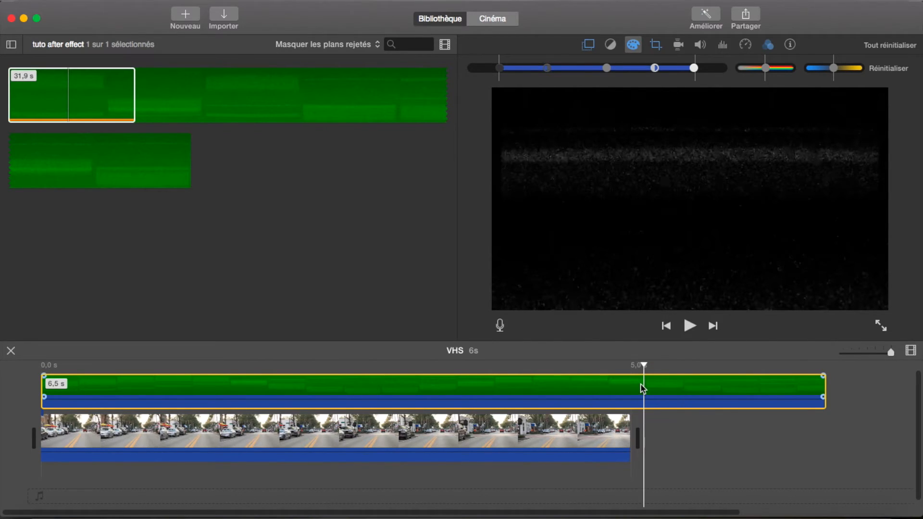
{"action": "right_click", "coordinate": [643, 387]}
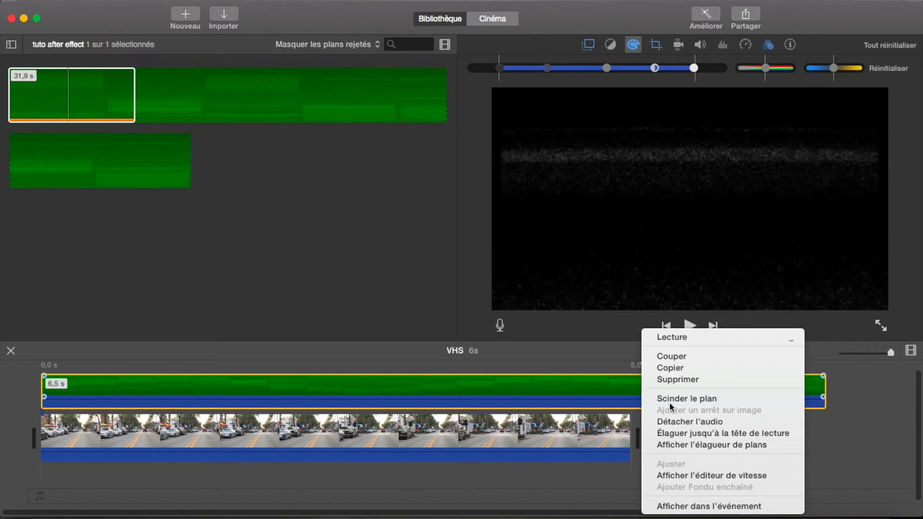
{"action": "left_click", "coordinate": [686, 399]}
{"action": "key", "text": "Delete"}
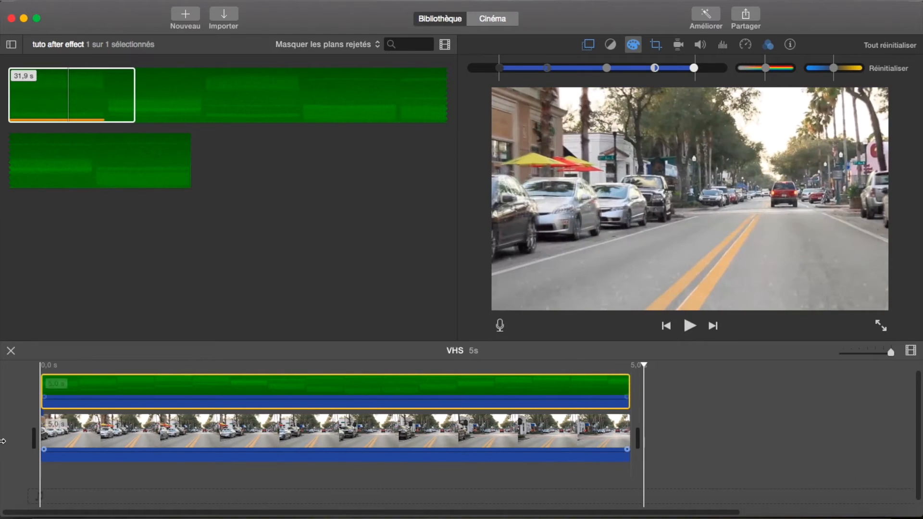
Step: Play back the trimmed sequence from the start to check it
{"action": "key", "text": "space"}
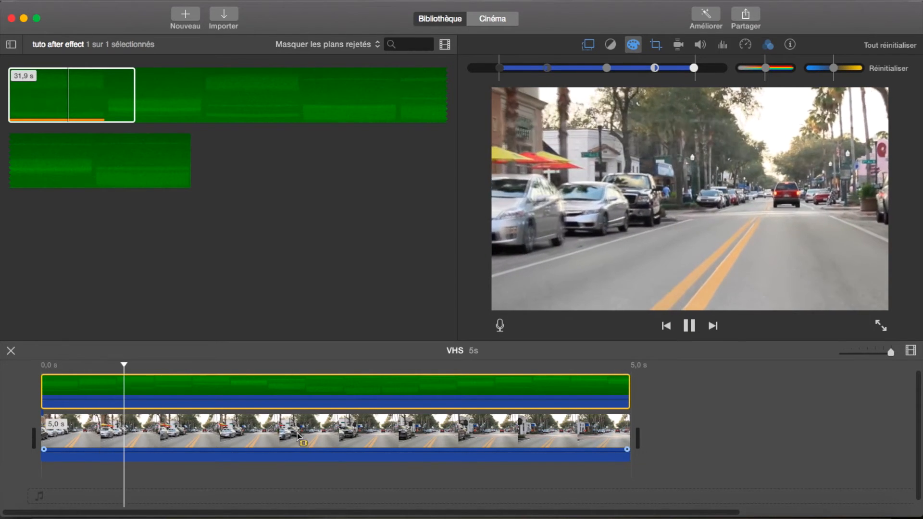
{"action": "key", "text": "space"}
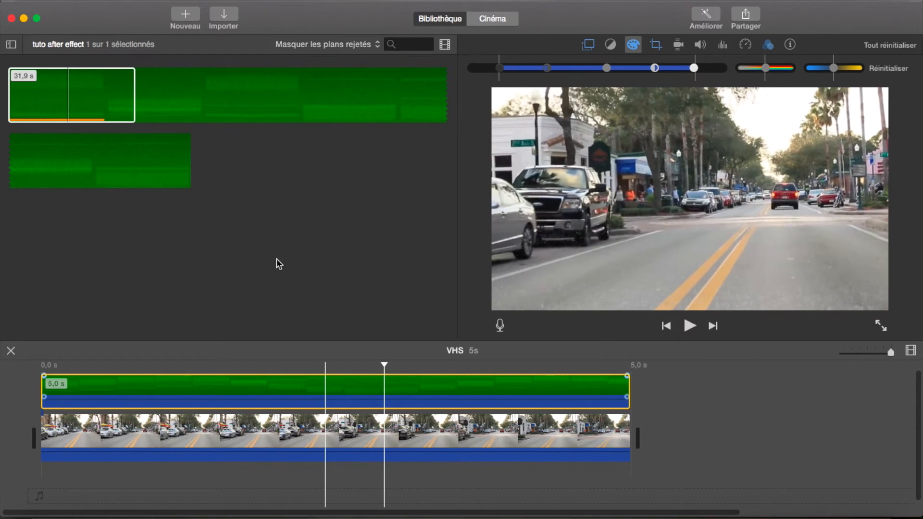
Step: Apply the Grain de film video effect to the street clip
{"action": "left_click", "coordinate": [305, 112]}
{"action": "left_click", "coordinate": [414, 460]}
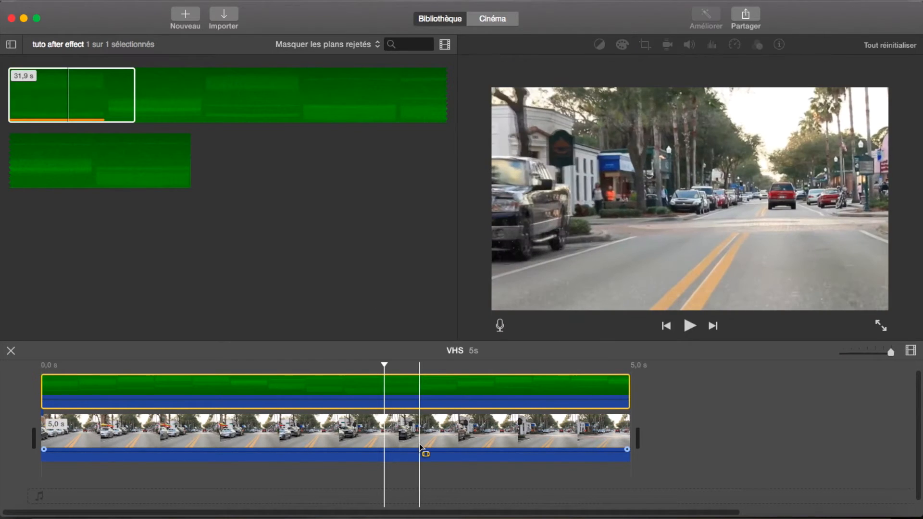
{"action": "left_click", "coordinate": [447, 433]}
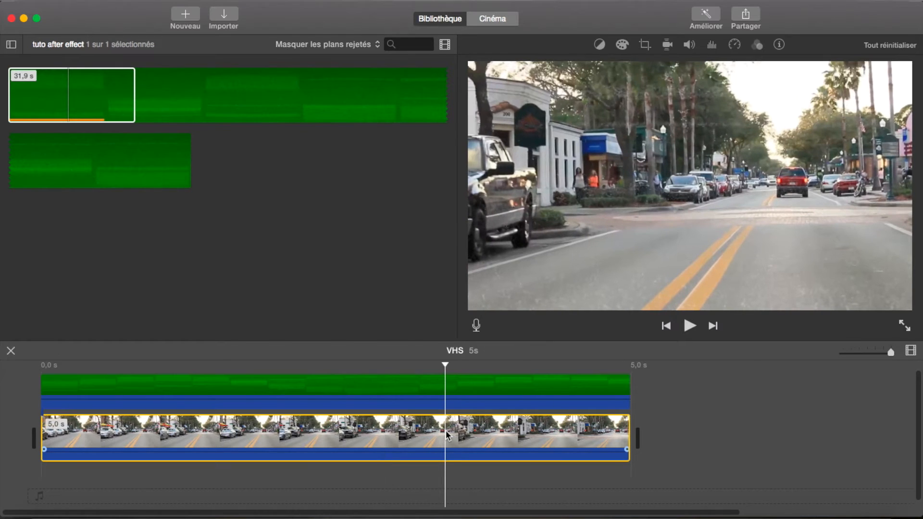
{"action": "left_click", "coordinate": [757, 45]}
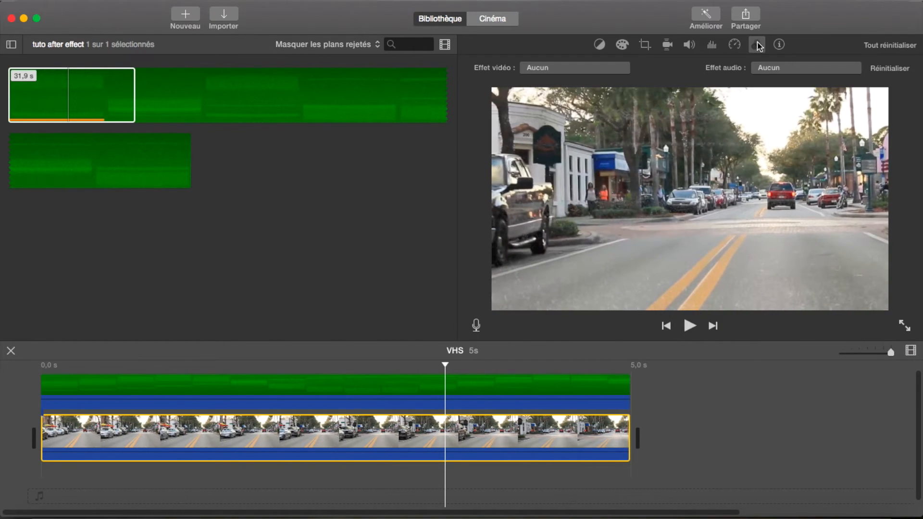
{"action": "left_click", "coordinate": [598, 71]}
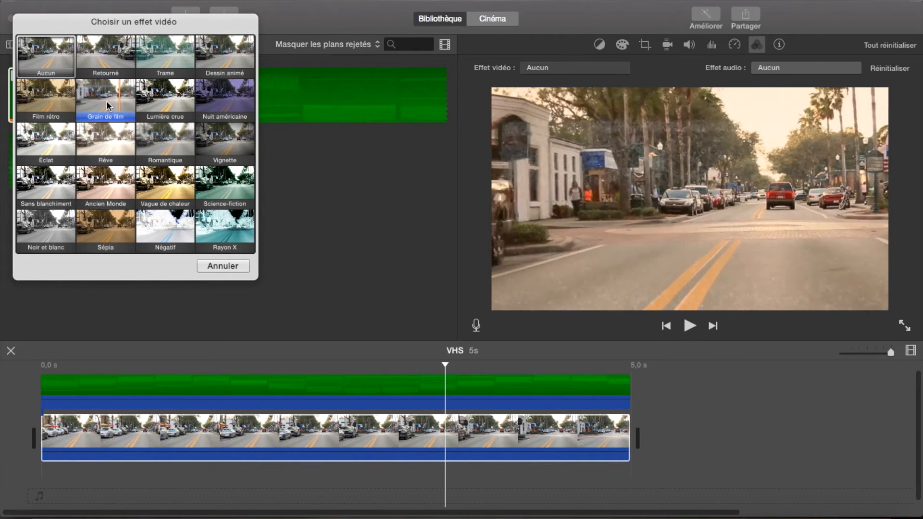
{"action": "left_click", "coordinate": [106, 104]}
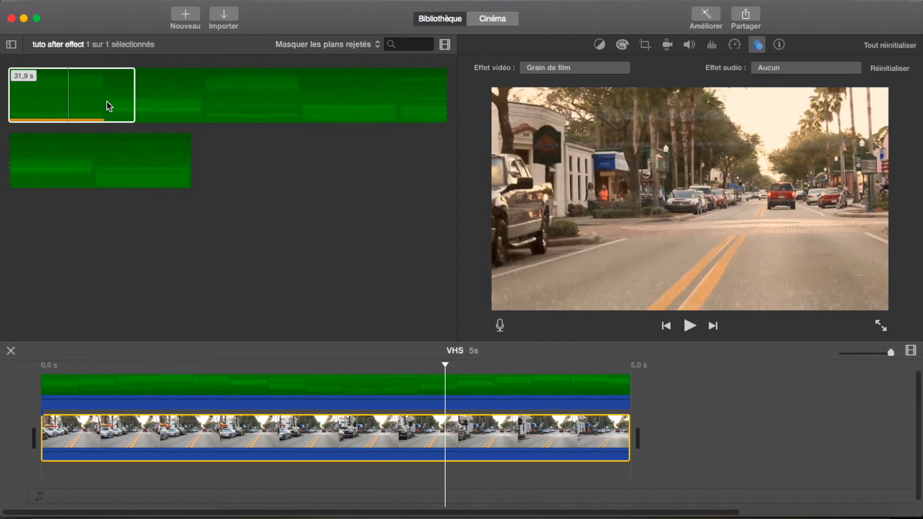
Step: Shift the street clip's colour temperature towards cooler tones
{"action": "left_click", "coordinate": [405, 477]}
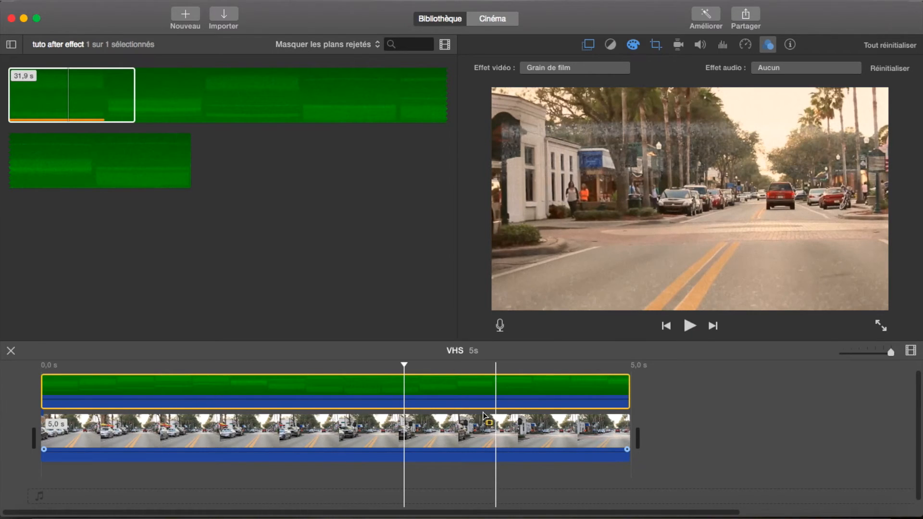
{"action": "left_click", "coordinate": [472, 436]}
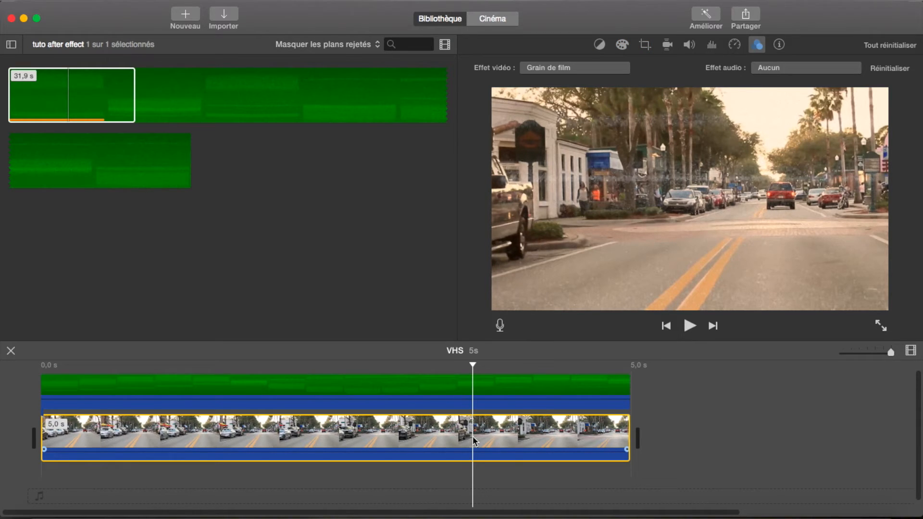
{"action": "left_click", "coordinate": [622, 45]}
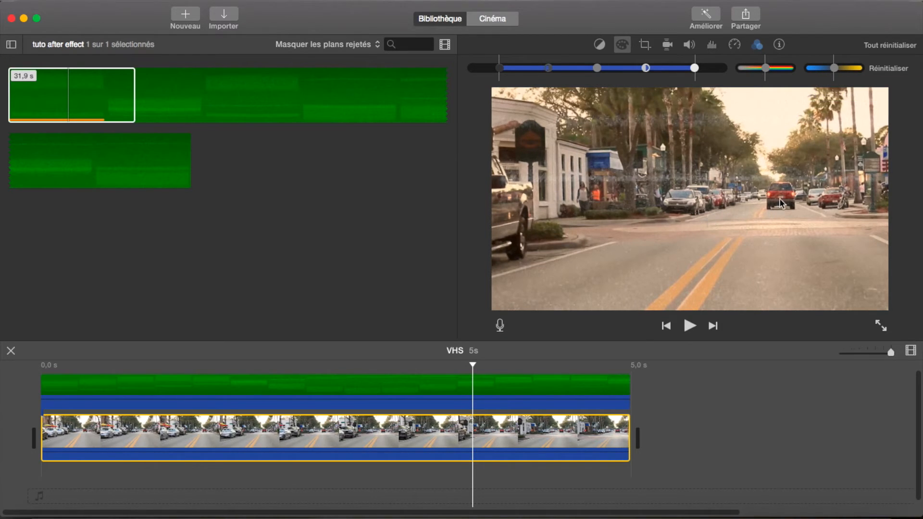
{"action": "left_click_drag", "start_coordinate": [835, 69], "coordinate": [832, 70]}
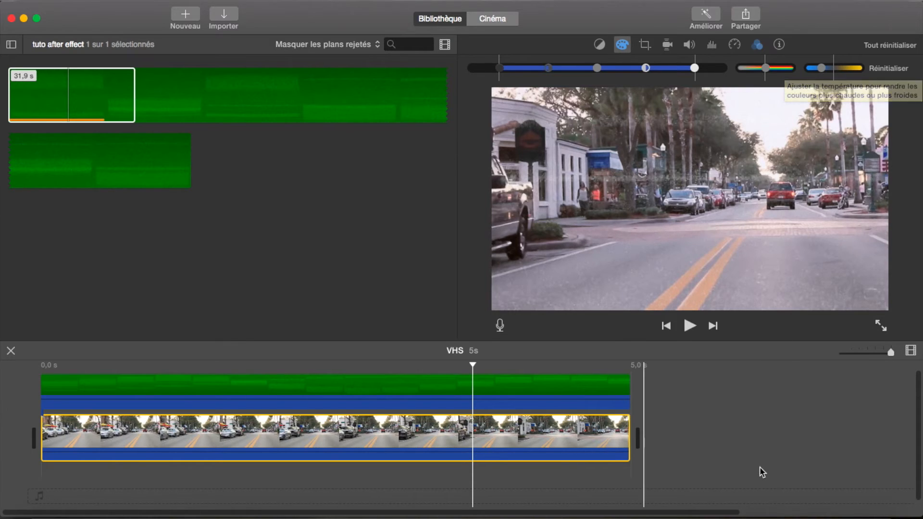
Step: Play the sequence from the start to check the film grain and cooler colours under the noise overlay
{"action": "left_click", "coordinate": [743, 457]}
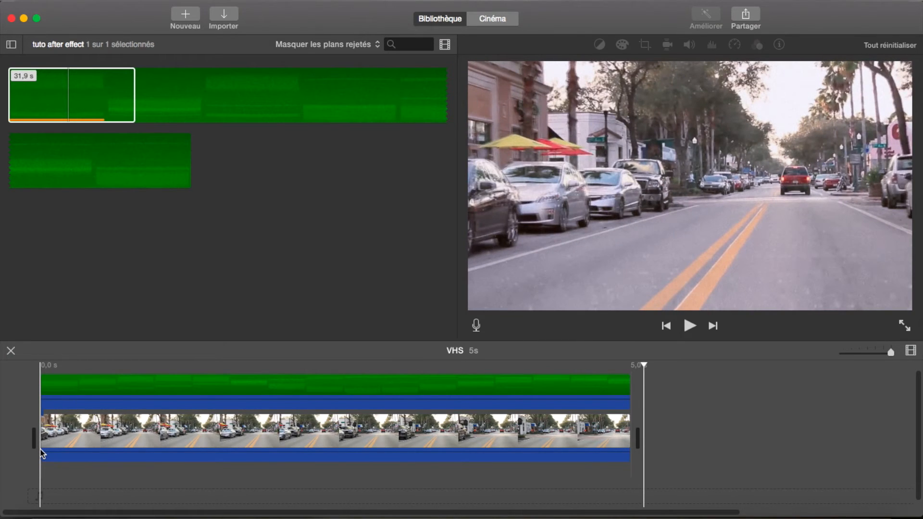
{"action": "key", "text": "space"}
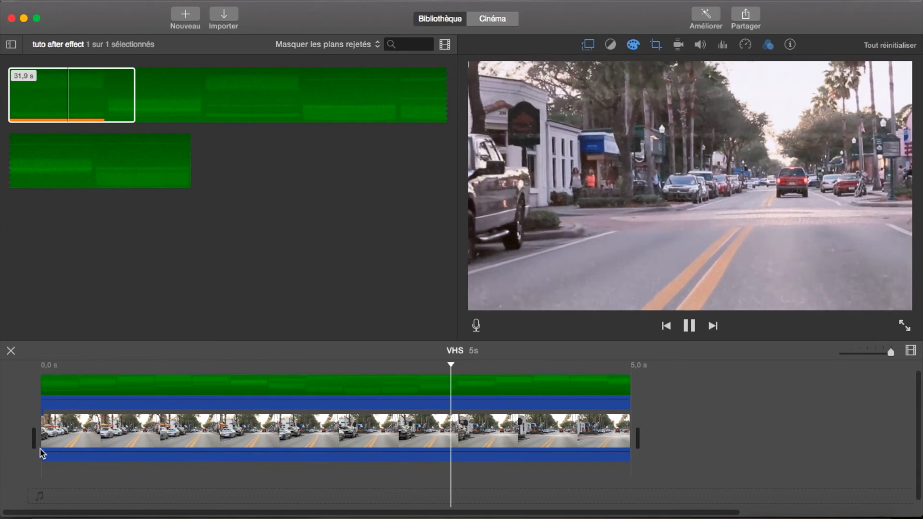
{"action": "key", "text": "space"}
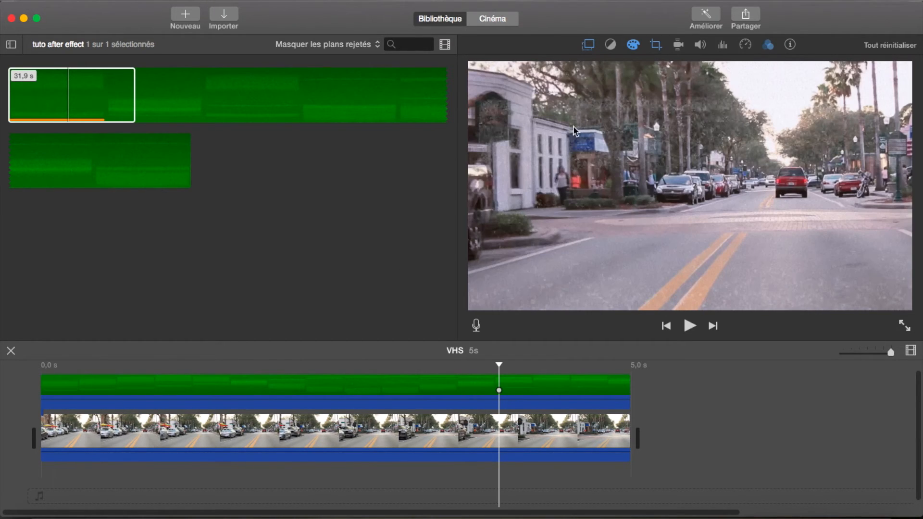
Step: Prepare a file export of the movie with the resolution set to 854 x 480
{"action": "left_click", "coordinate": [751, 16]}
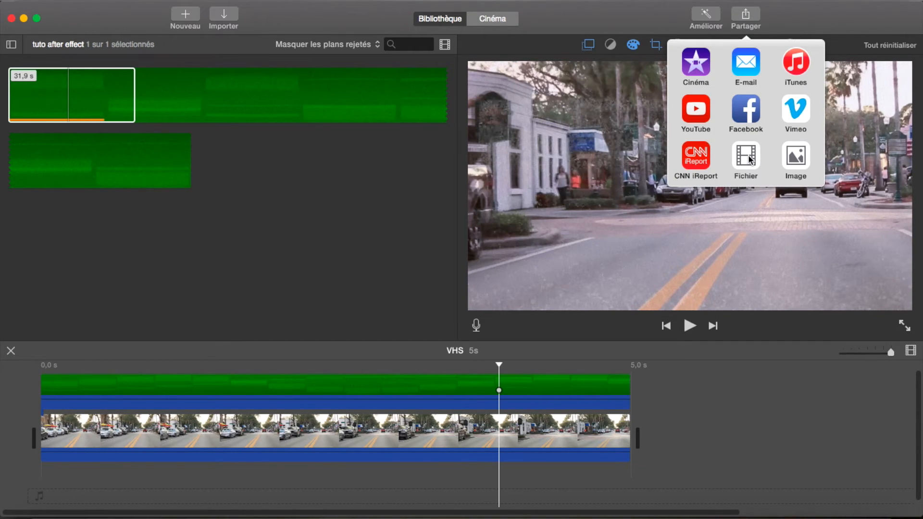
{"action": "left_click", "coordinate": [750, 159]}
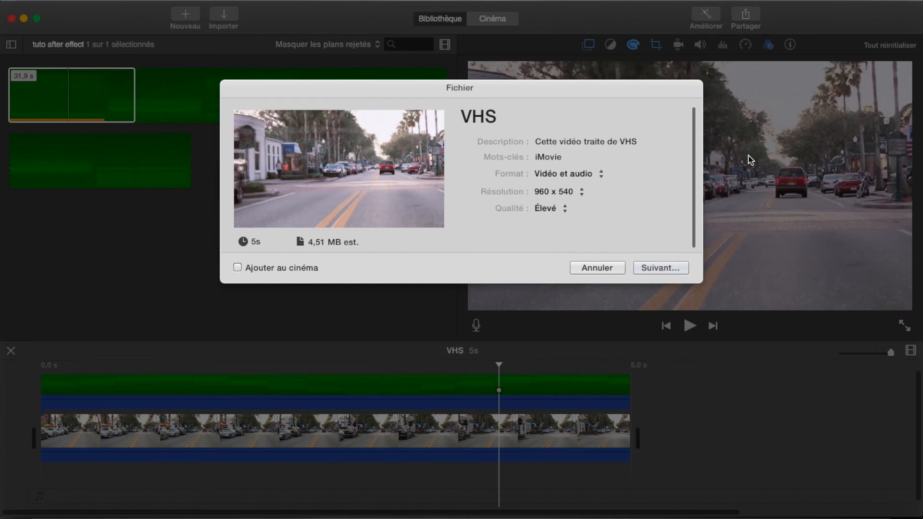
{"action": "left_click", "coordinate": [572, 192]}
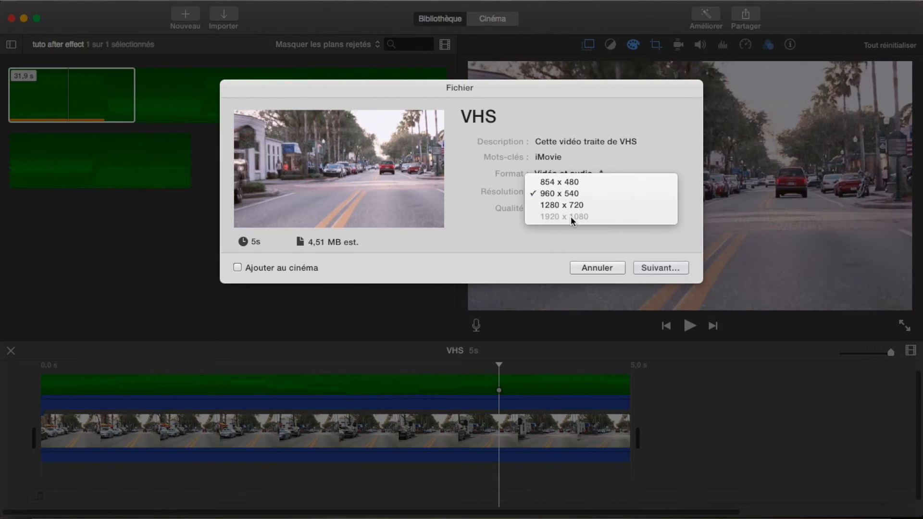
{"action": "left_click", "coordinate": [572, 182]}
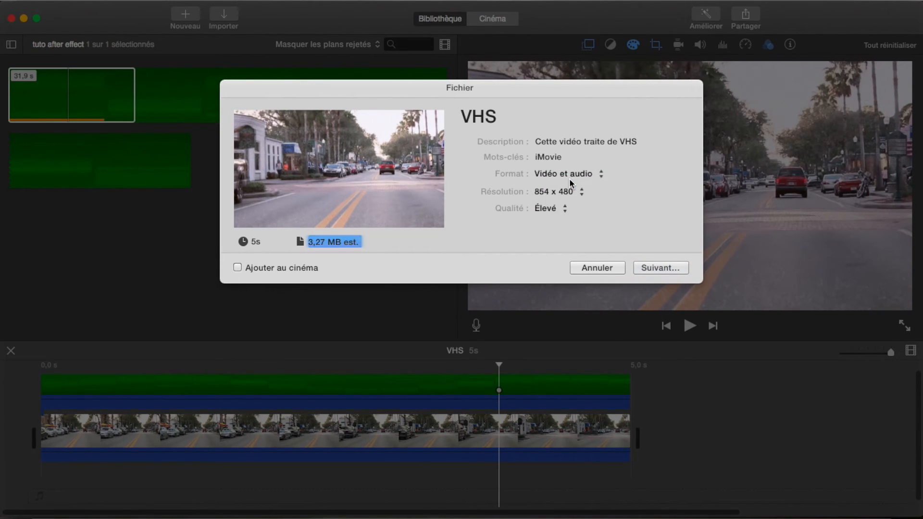
Step: Save the exported video in Bureau, adding TUTO to the VHS file name, and dismiss the completion notice
{"action": "left_click", "coordinate": [648, 268]}
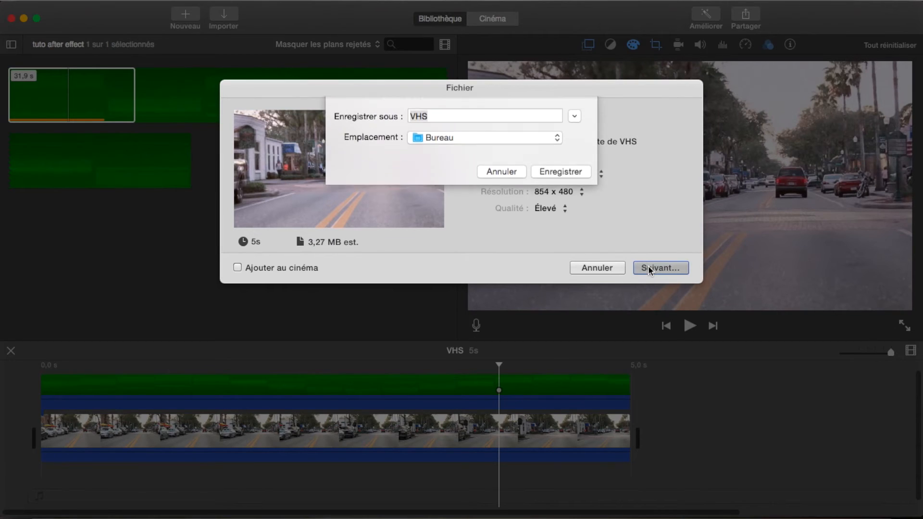
{"action": "left_click", "coordinate": [454, 120]}
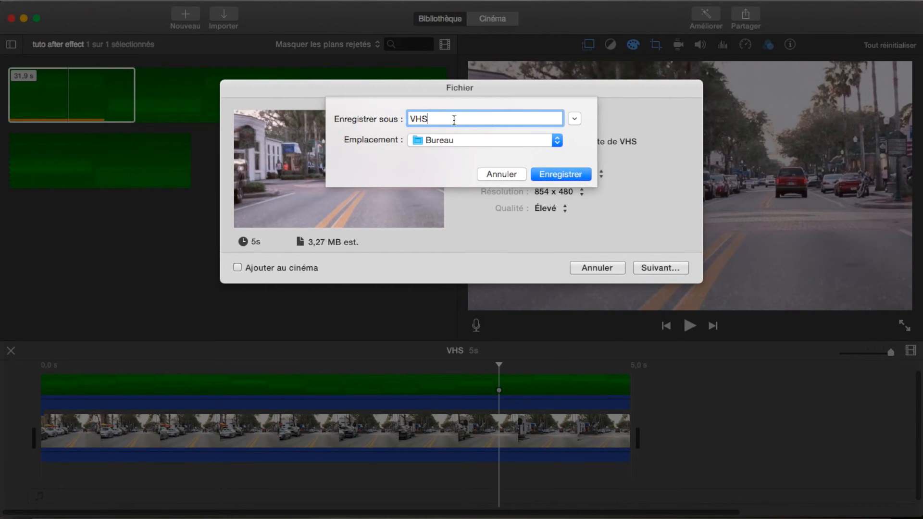
{"action": "type", "text": "TUTO"}
{"action": "left_click", "coordinate": [558, 175]}
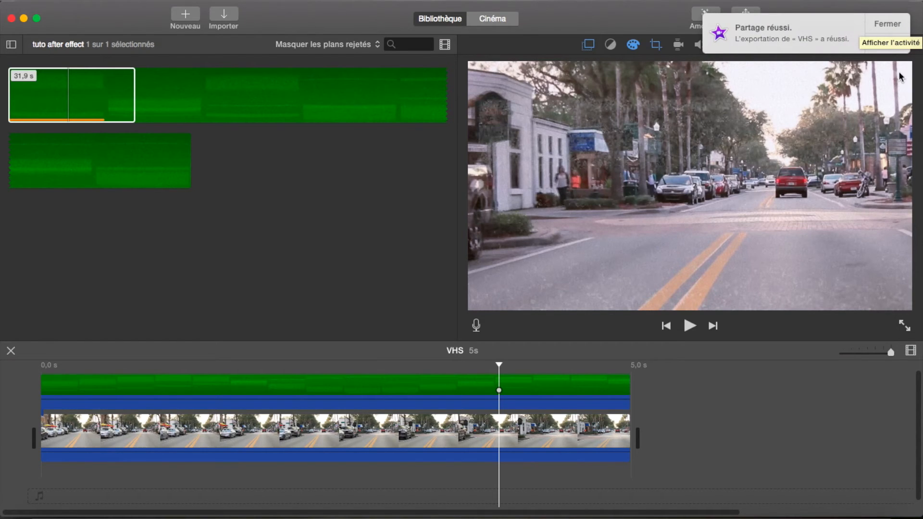
{"action": "left_click", "coordinate": [887, 24]}
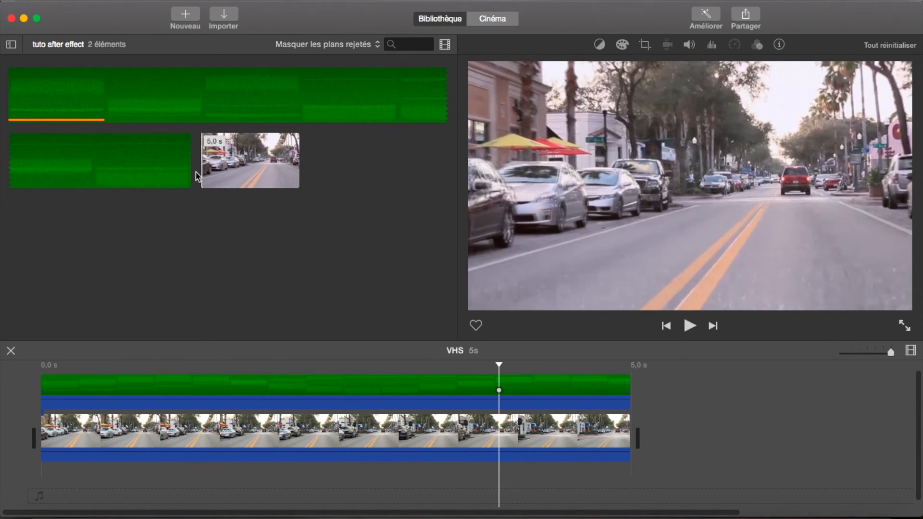
Step: Preview the exported street clip in the library, then replace the layered timeline clips with it
{"action": "key", "text": "space"}
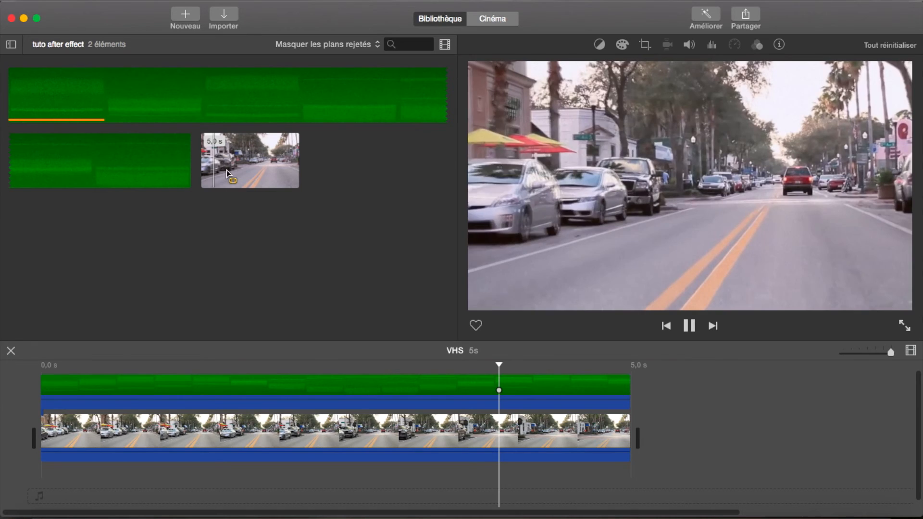
{"action": "left_click", "coordinate": [323, 428]}
{"action": "key", "text": "Delete"}
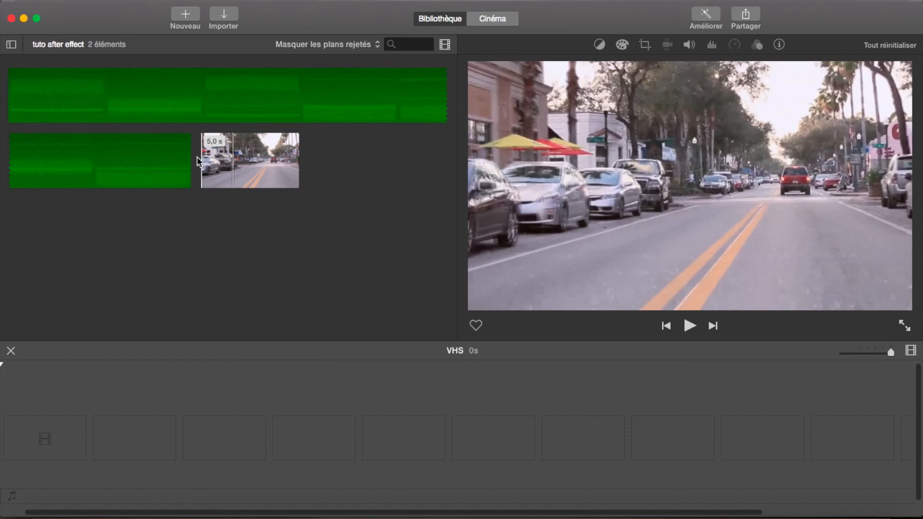
{"action": "left_click", "coordinate": [233, 159]}
{"action": "left_click_drag", "start_coordinate": [273, 163], "coordinate": [275, 456]}
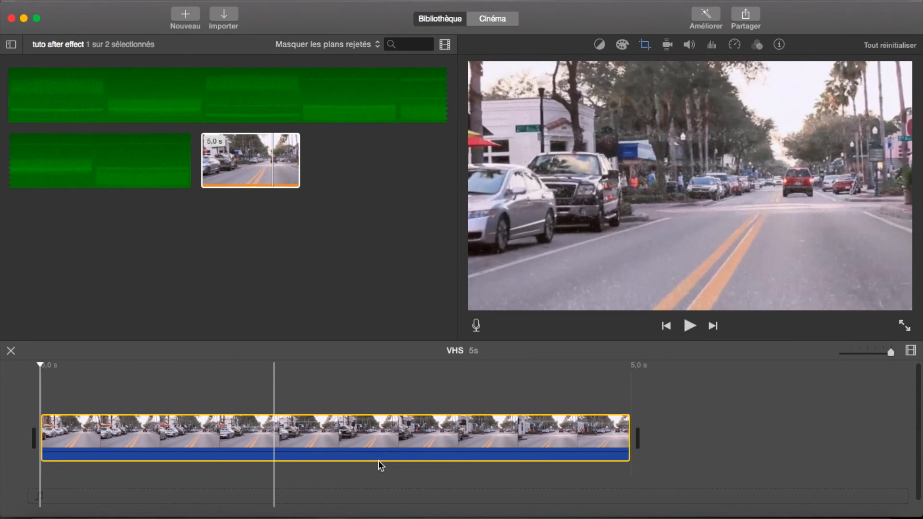
Step: Raise the exported clip's contrast, brightness and highlights, and slightly lower its saturation
{"action": "left_click", "coordinate": [436, 432]}
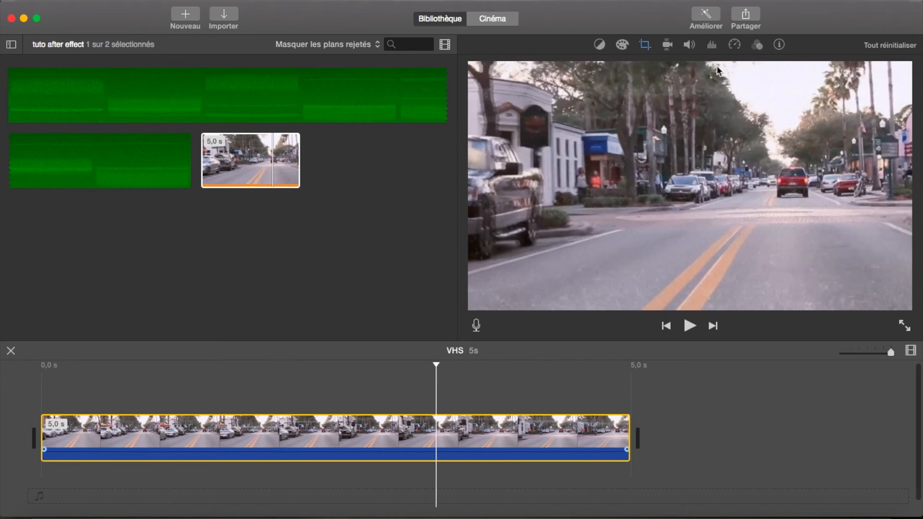
{"action": "left_click", "coordinate": [623, 45]}
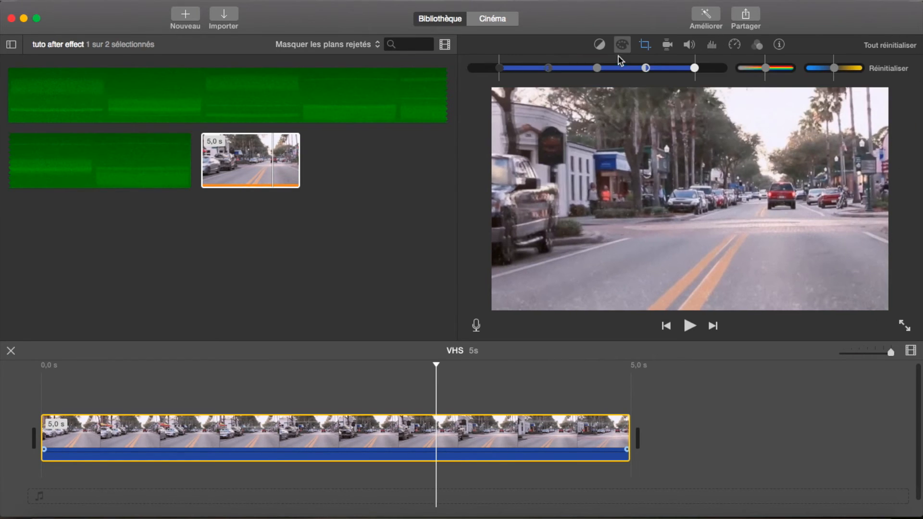
{"action": "left_click_drag", "start_coordinate": [646, 68], "coordinate": [677, 68]}
{"action": "mouse_move", "coordinate": [603, 68]}
{"action": "left_mouse_down"}
{"action": "mouse_move", "coordinate": [614, 69]}
{"action": "mouse_move", "coordinate": [607, 71]}
{"action": "left_mouse_up"}
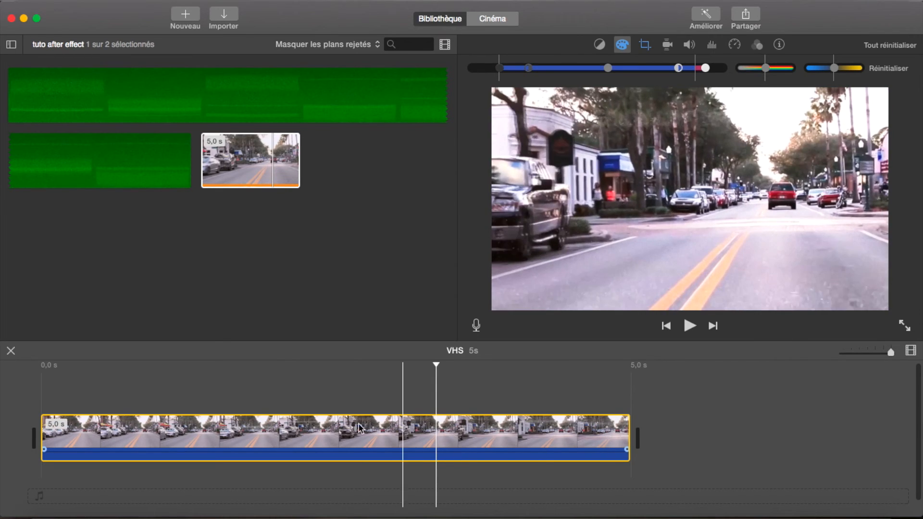
{"action": "left_click_drag", "start_coordinate": [766, 70], "coordinate": [758, 71]}
{"action": "left_click_drag", "start_coordinate": [677, 68], "coordinate": [672, 72]}
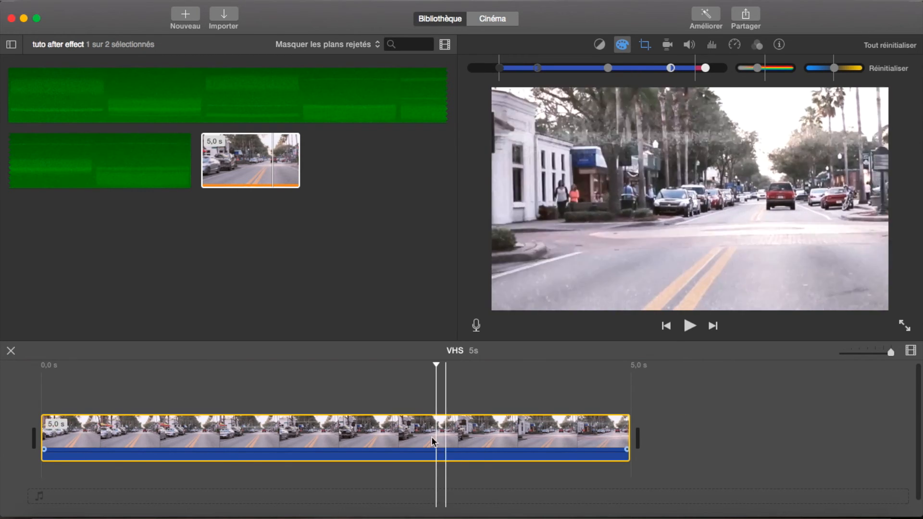
Step: Play the colour-adjusted clip and examine the VHS noise in full screen near the end of the clip
{"action": "key", "text": "space"}
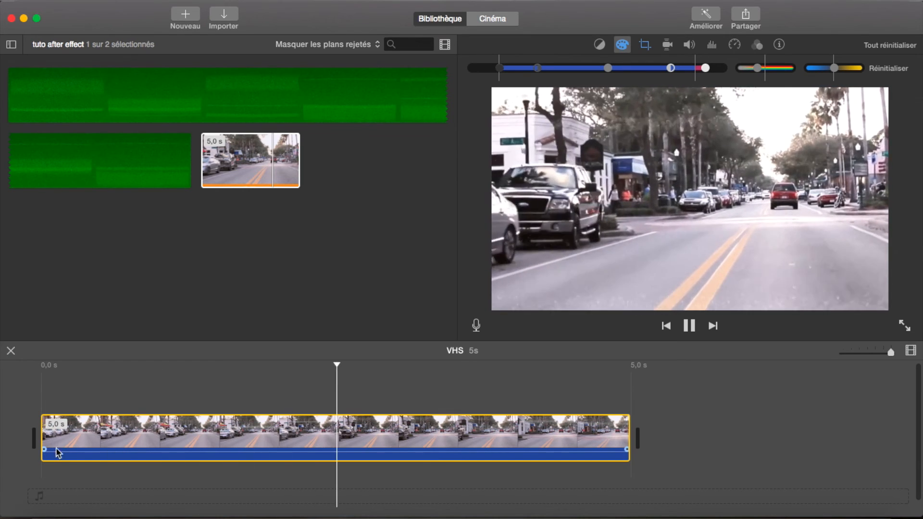
{"action": "key", "text": "space"}
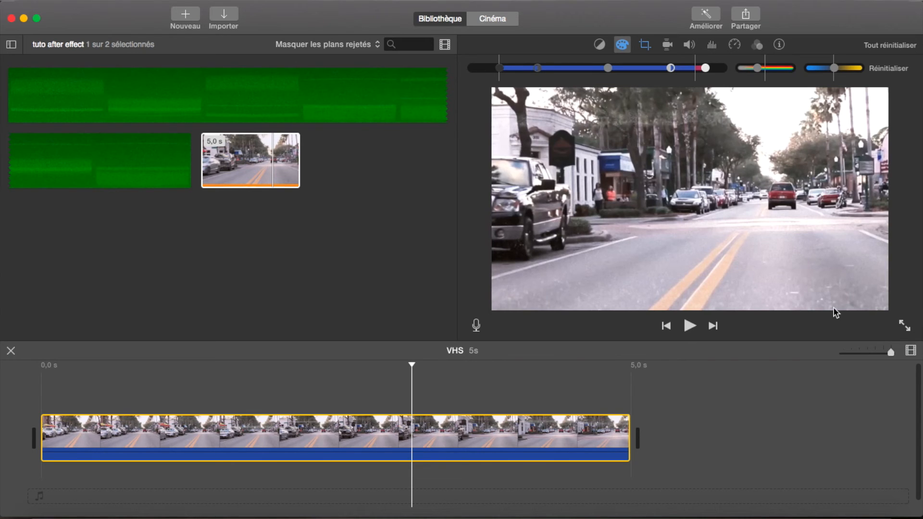
{"action": "left_click", "coordinate": [904, 326]}
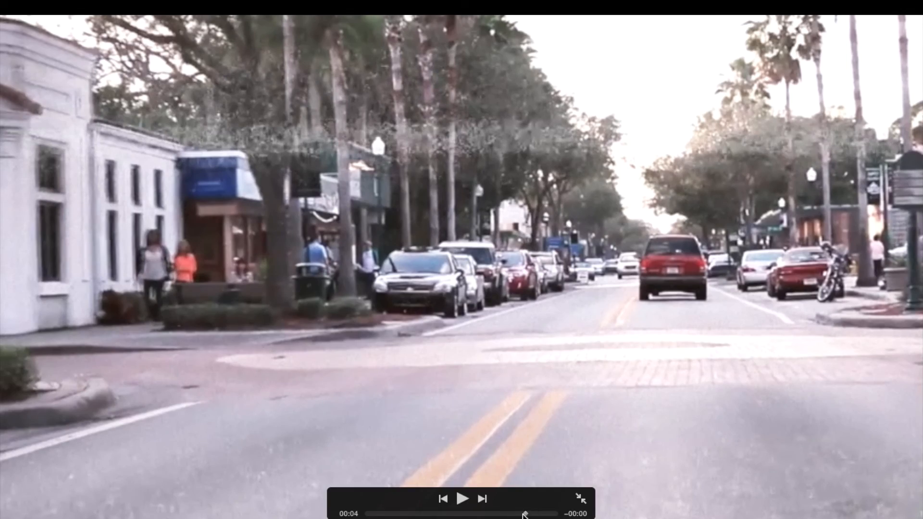
{"action": "left_click", "coordinate": [513, 514]}
{"action": "mouse_move", "coordinate": [513, 514]}
{"action": "left_mouse_down"}
{"action": "mouse_move", "coordinate": [421, 514]}
{"action": "mouse_move", "coordinate": [528, 514]}
{"action": "left_mouse_up"}
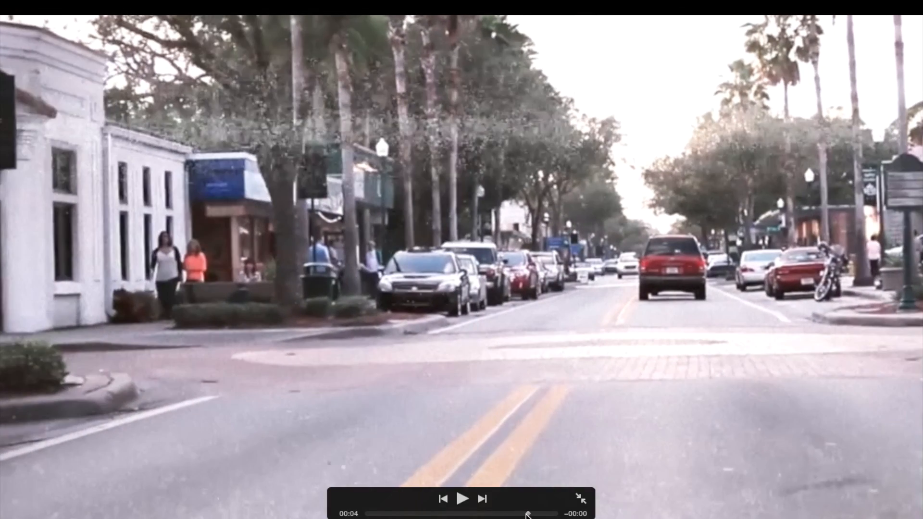
{"action": "key", "text": "Escape"}
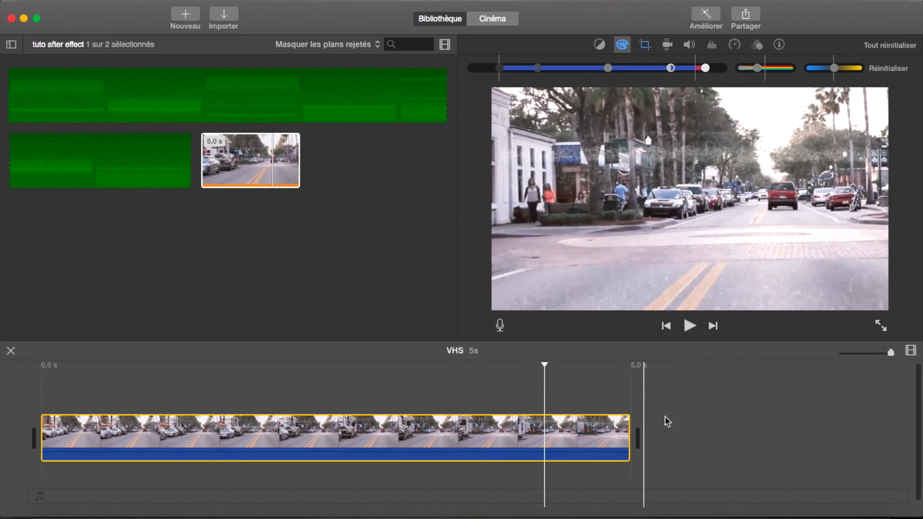
Step: Warm the clip's colour temperature slightly
{"action": "left_click_drag", "start_coordinate": [838, 68], "coordinate": [838, 67]}
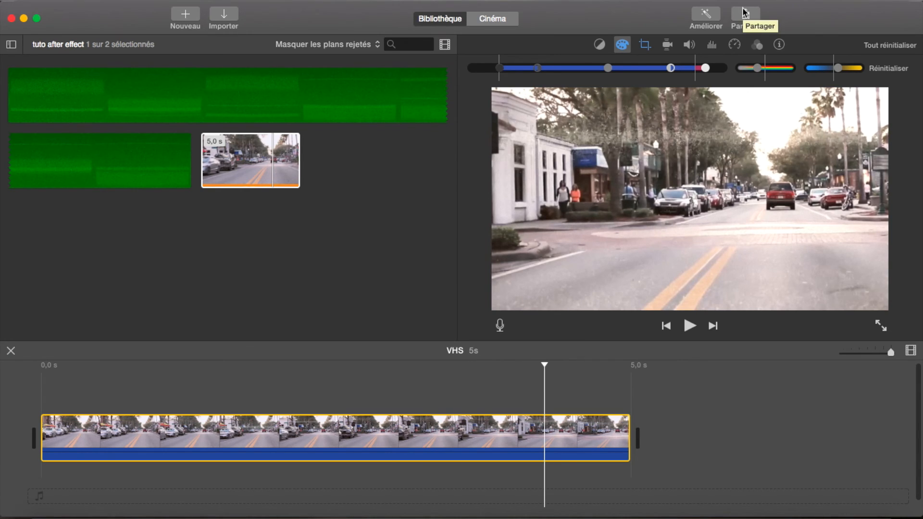
{"action": "left_click", "coordinate": [745, 12]}
{"action": "left_click", "coordinate": [750, 151]}
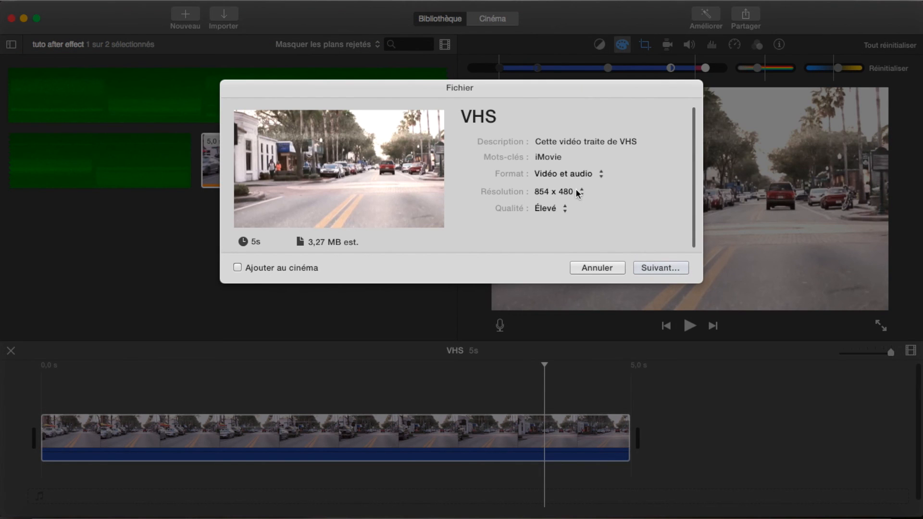
{"action": "left_click", "coordinate": [576, 190]}
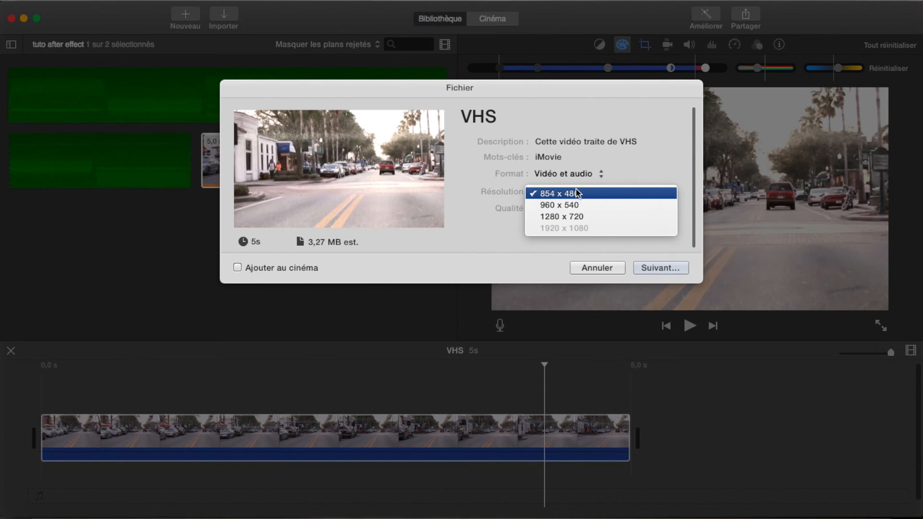
{"action": "left_click", "coordinate": [581, 216]}
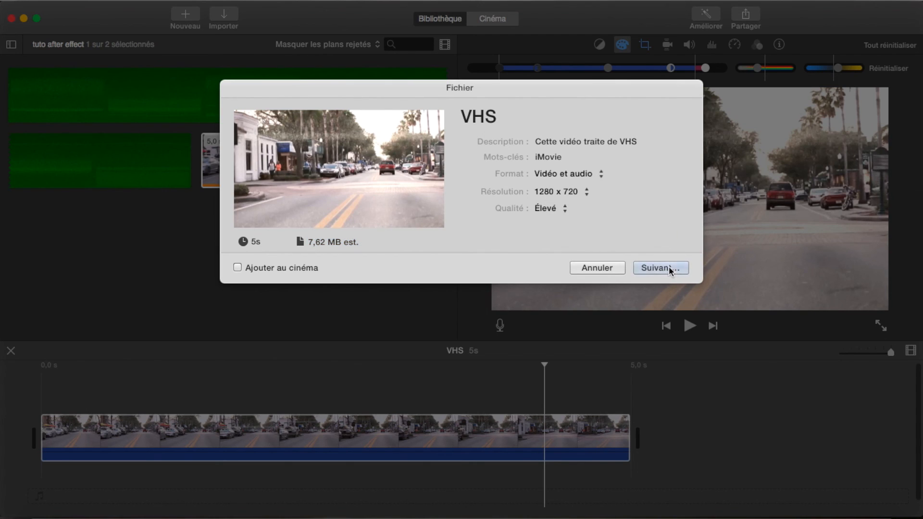
{"action": "left_click", "coordinate": [607, 267]}
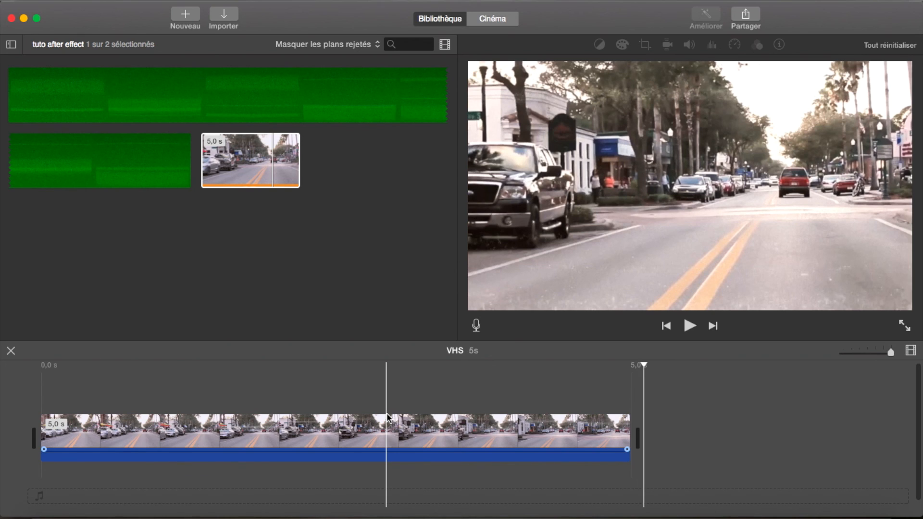
{"action": "left_click", "coordinate": [329, 402]}
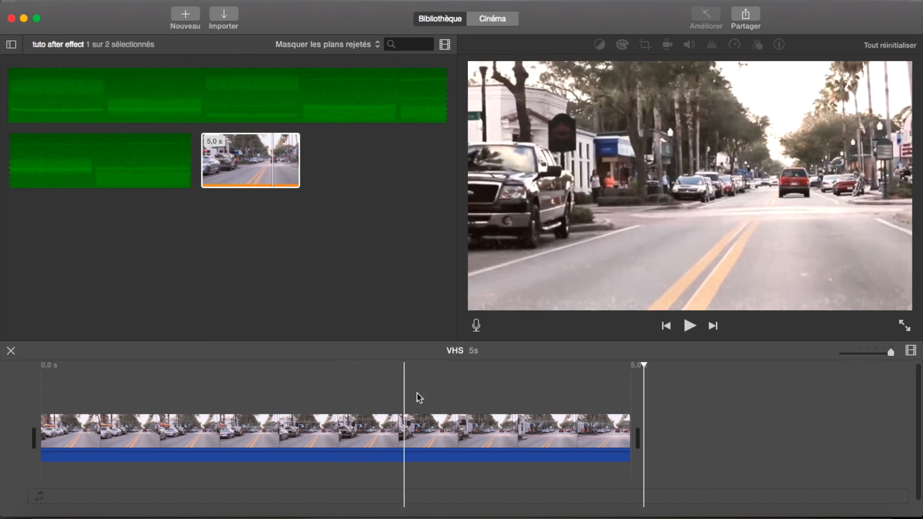